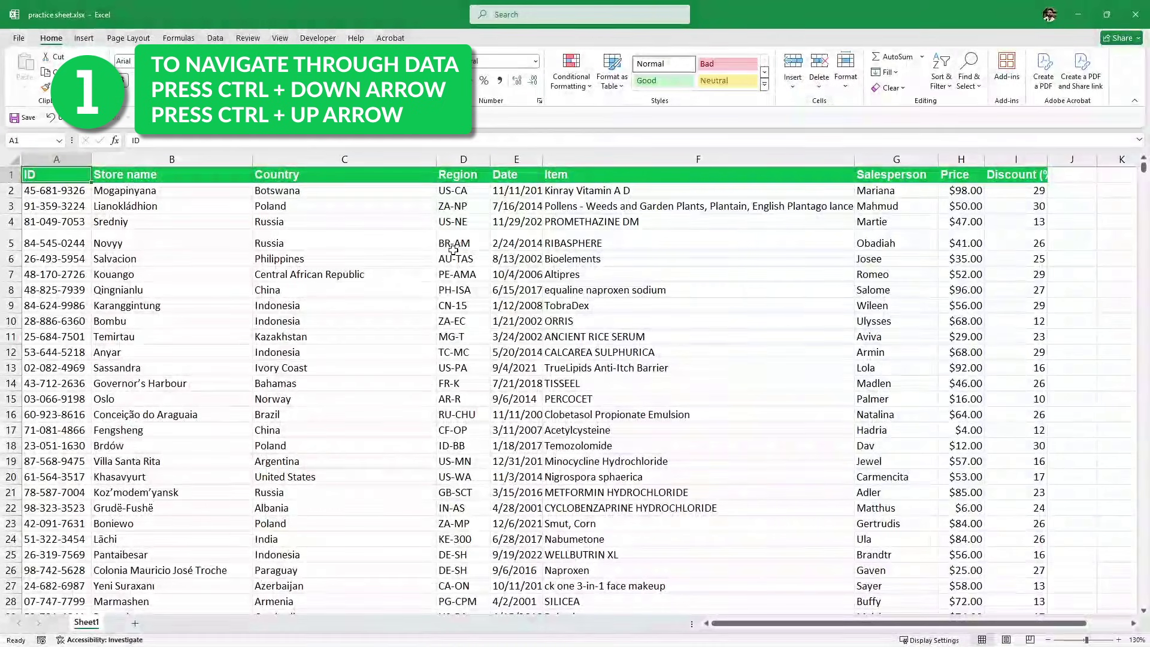
Jump to the last data row and back to the top with Ctrl+Down and Ctrl+Up
scroll(233, 312, down, 16)
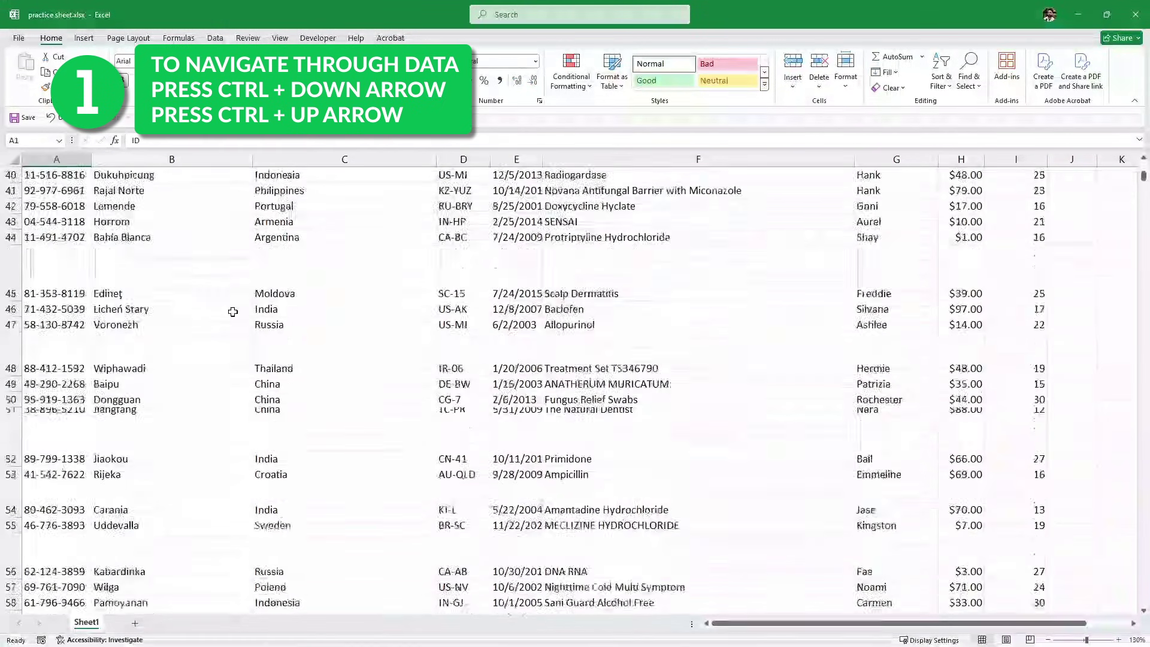
scroll(233, 312, up, 16)
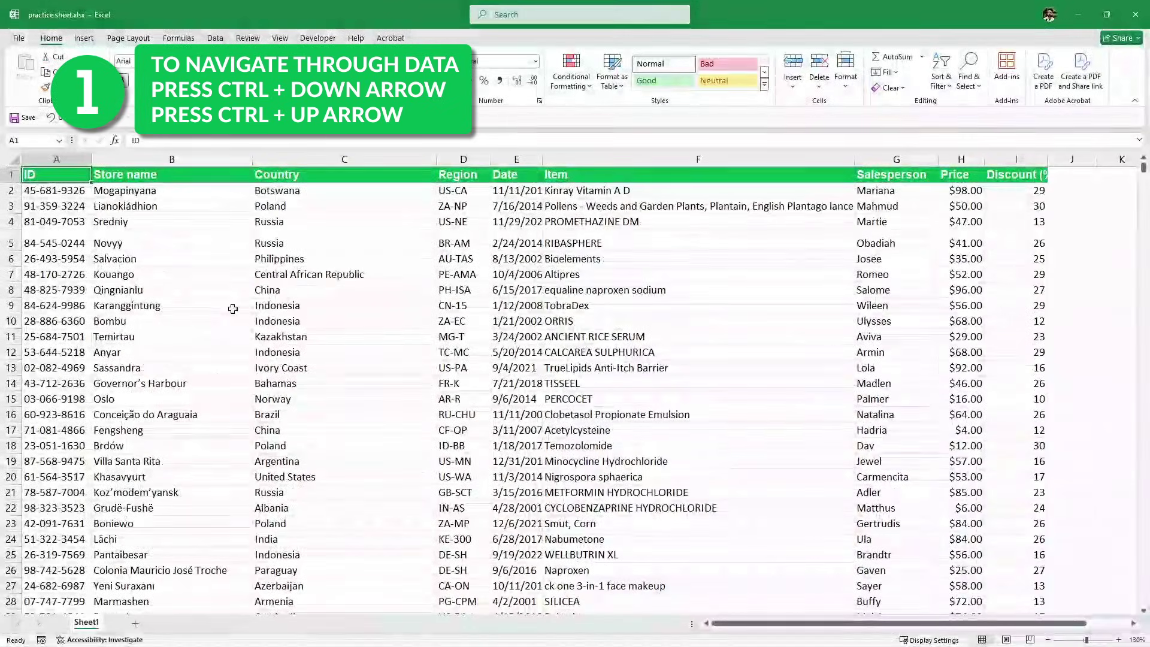
key(ctrl+Down)
key(ctrl+Up)
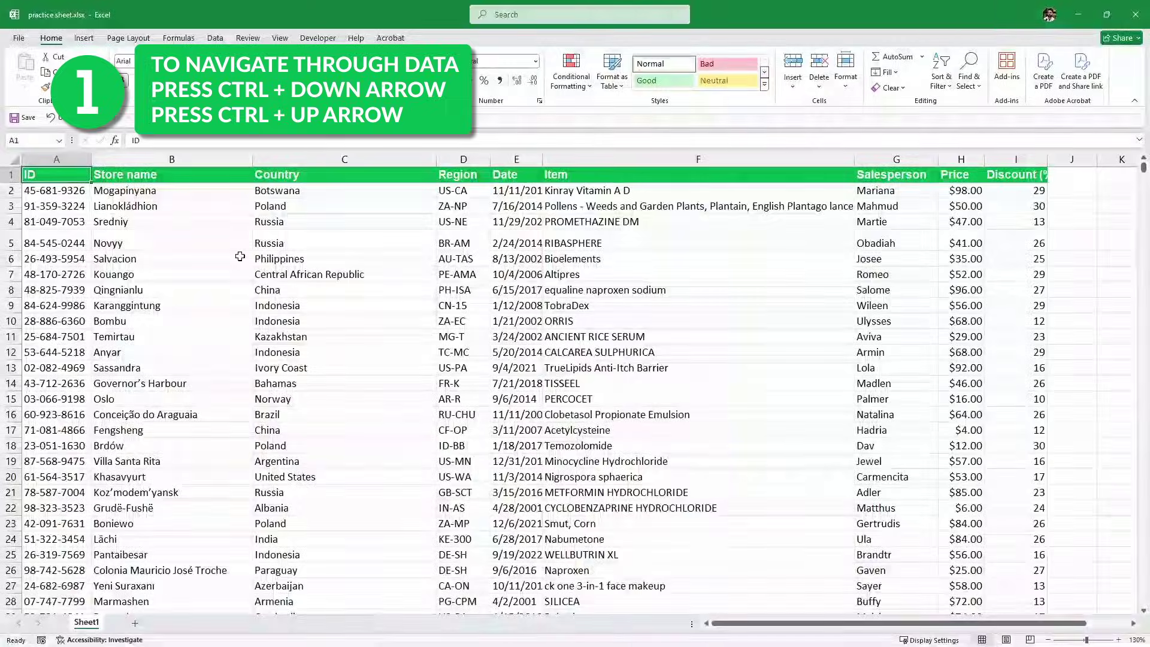
key(ctrl+Down)
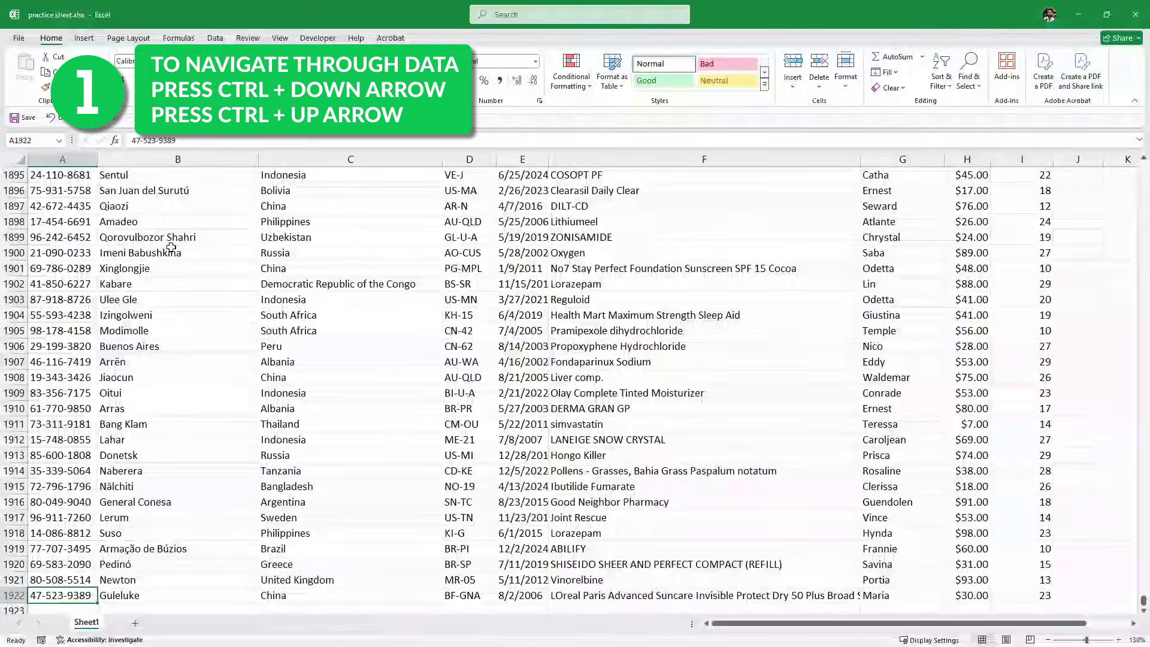
key(ctrl+Up)
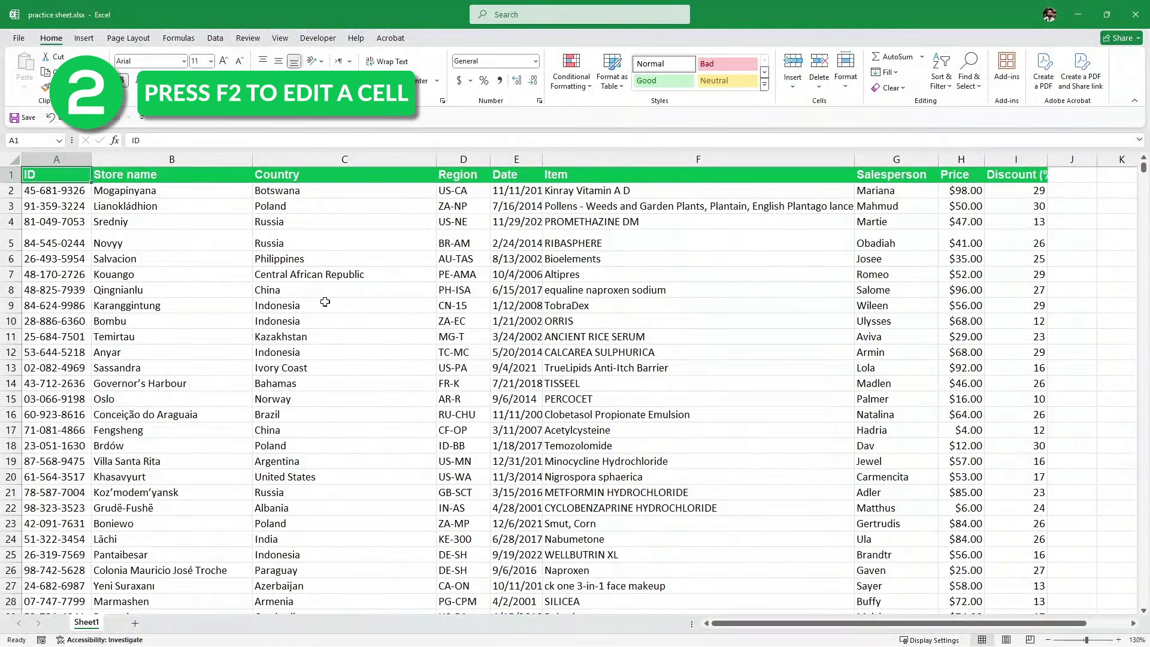
Edit cell C9 to replace Indonesia with India
click(324, 303)
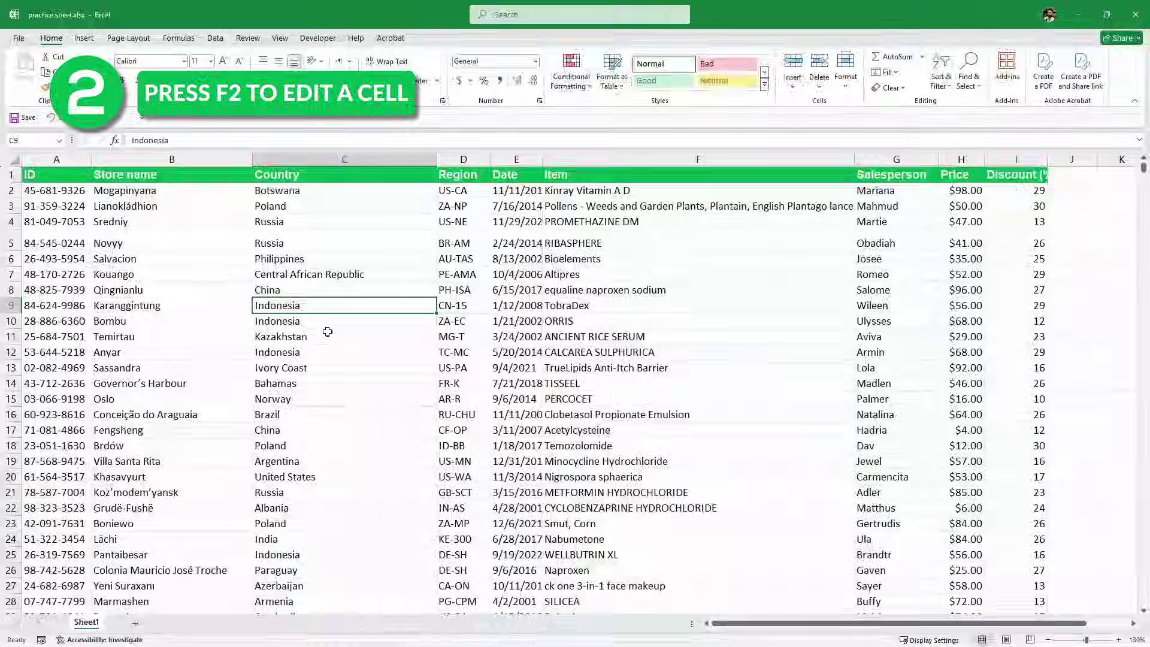
key(F2)
key(BackSpace)
key(BackSpace)
key(BackSpace)
key(BackSpace)
key(BackSpace)
key(BackSpace)
key(BackSpace)
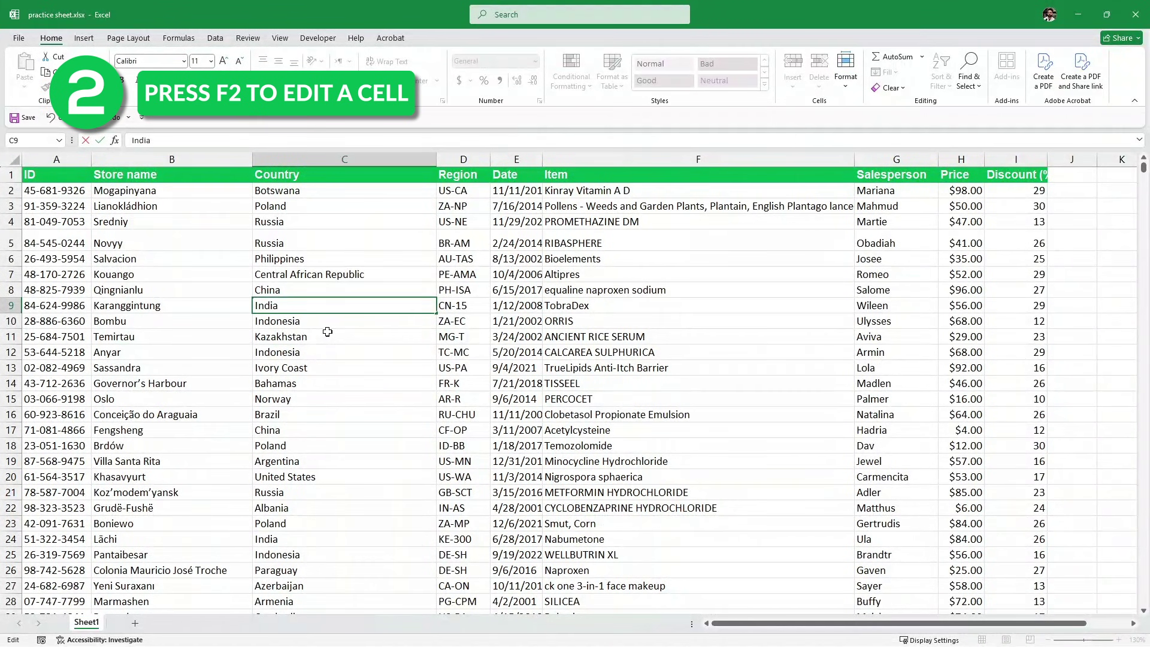
key(Return)
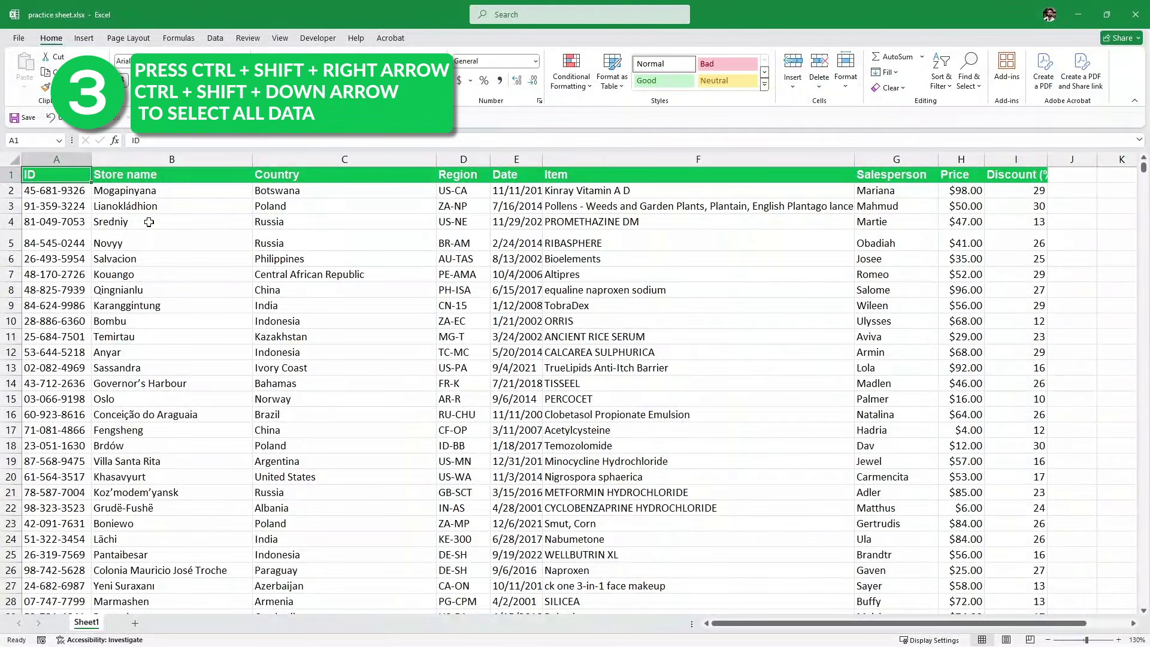
Extend the selection from A1 across to column I and down to row 1922
key(ctrl+shift+Right)
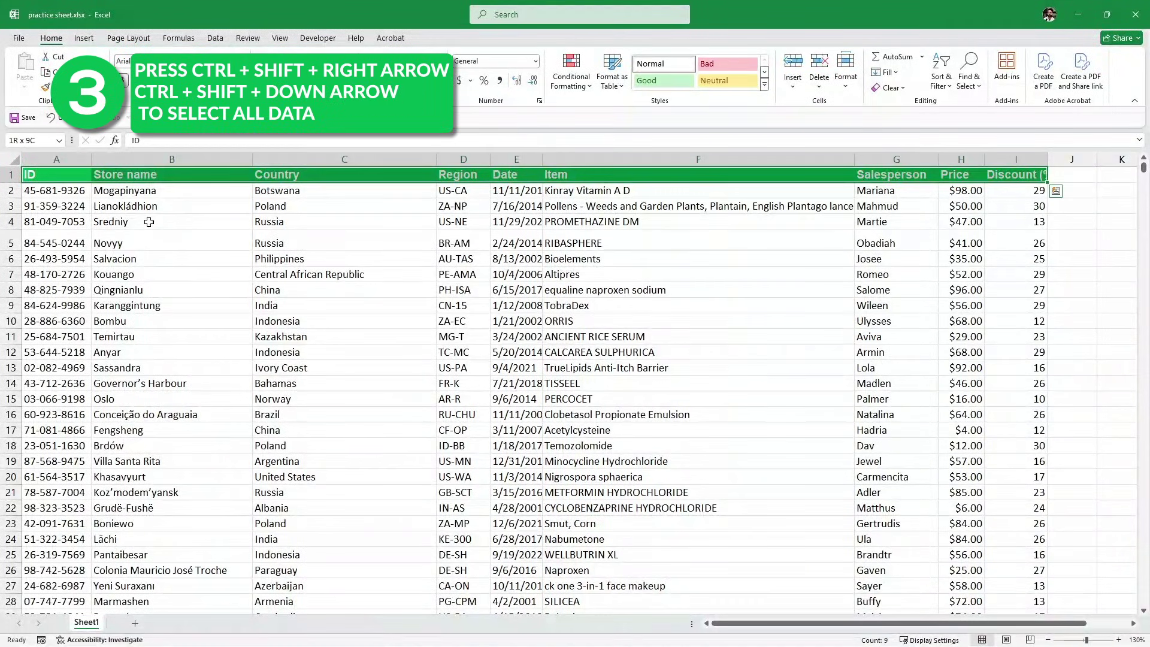
key(ctrl+shift+Down)
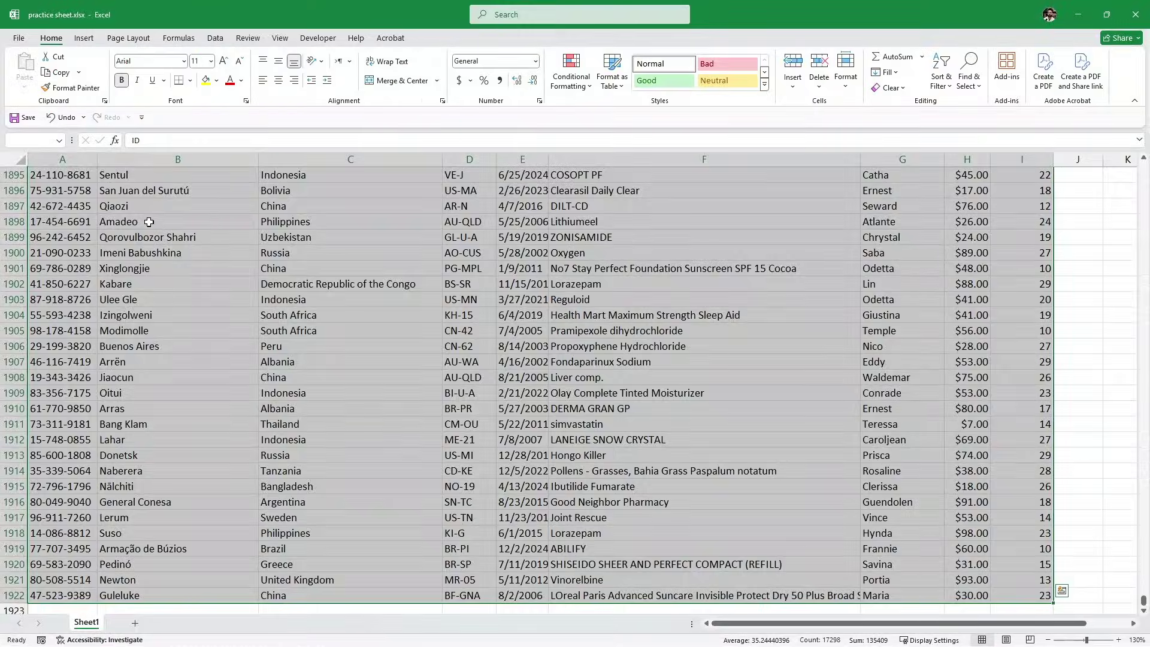
Return to the sheet top and select cells B26, A1, B1, C1 and C6 in turn
key(ctrl+Home)
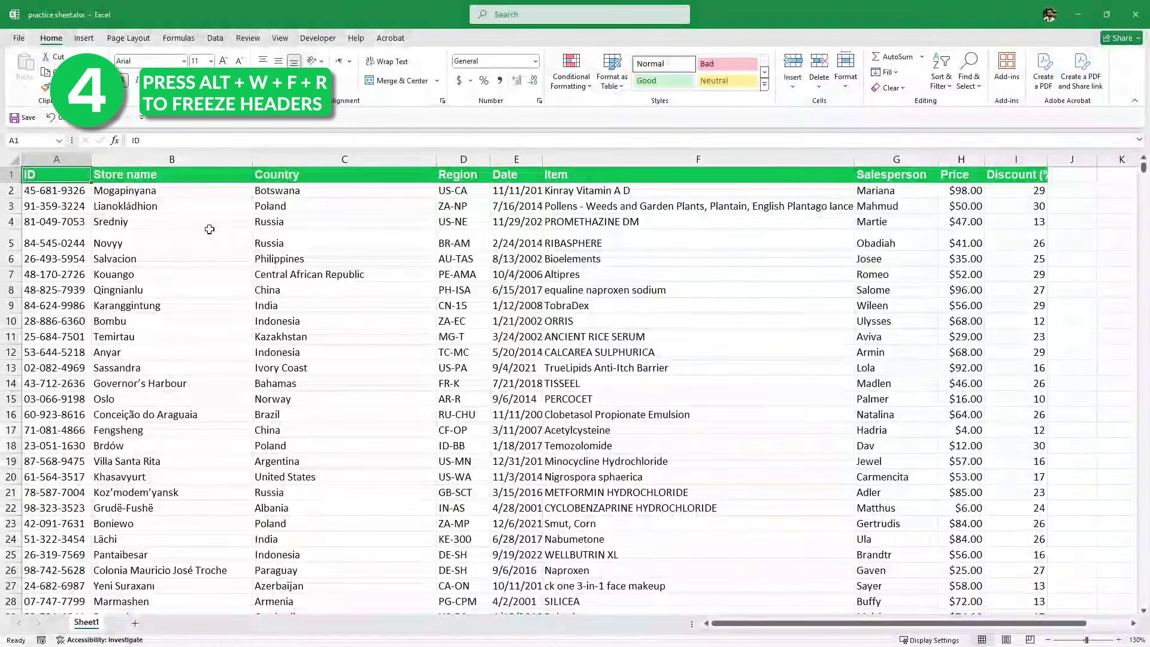
scroll(156, 282, down, 8)
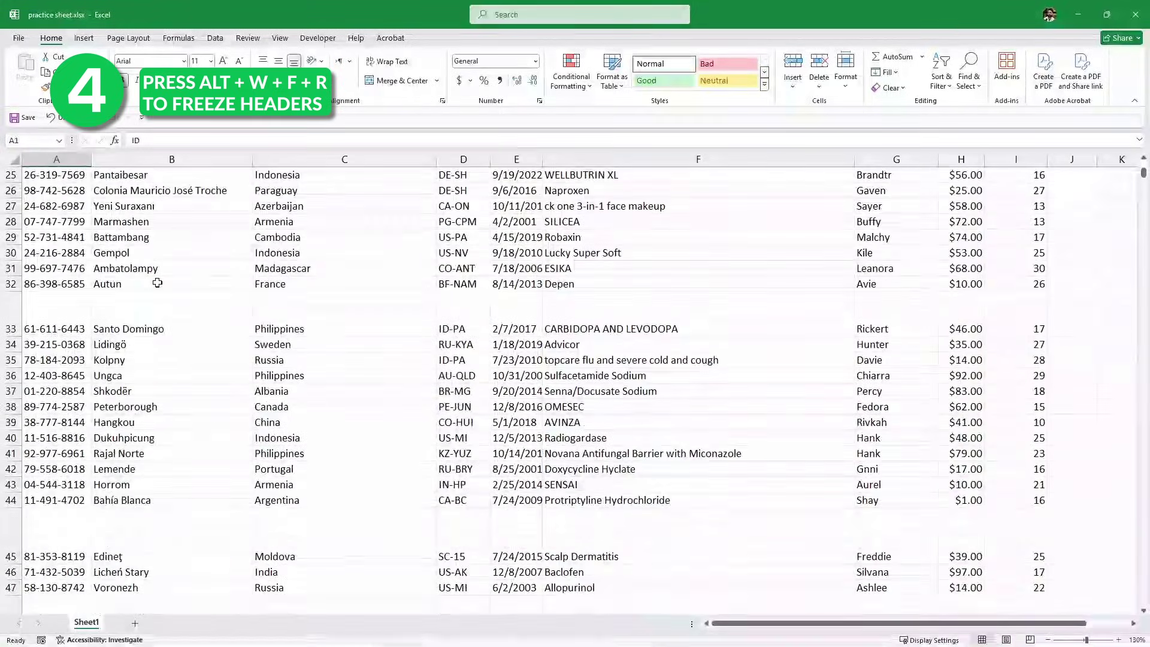
click(57, 190)
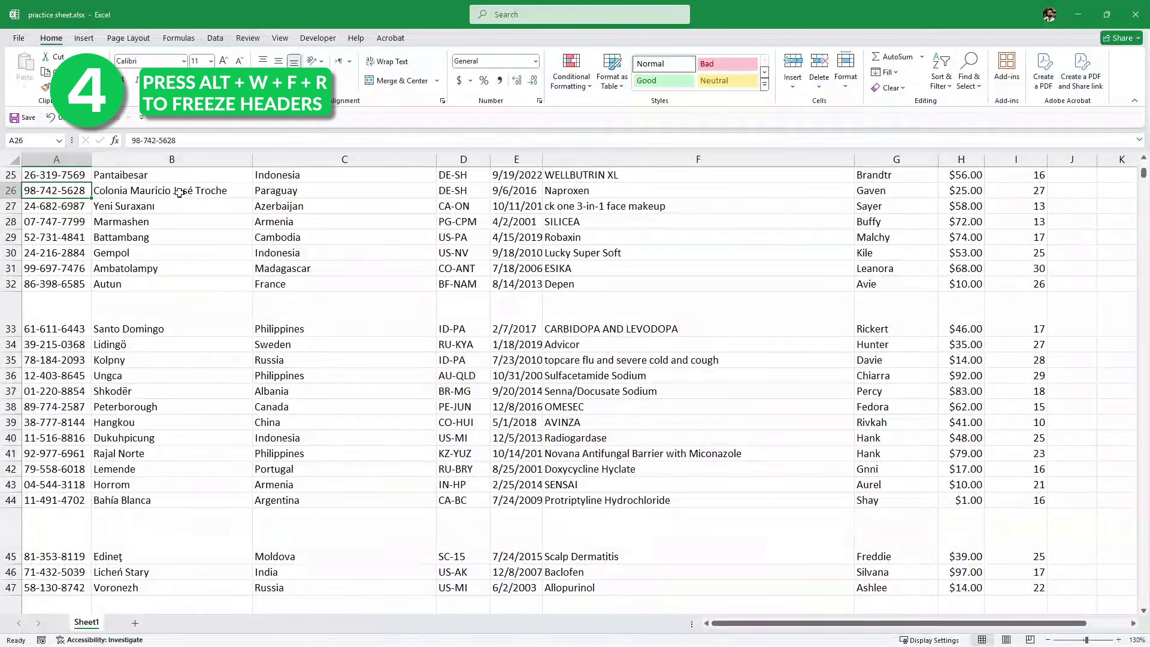
click(179, 192)
scroll(305, 197, up, 8)
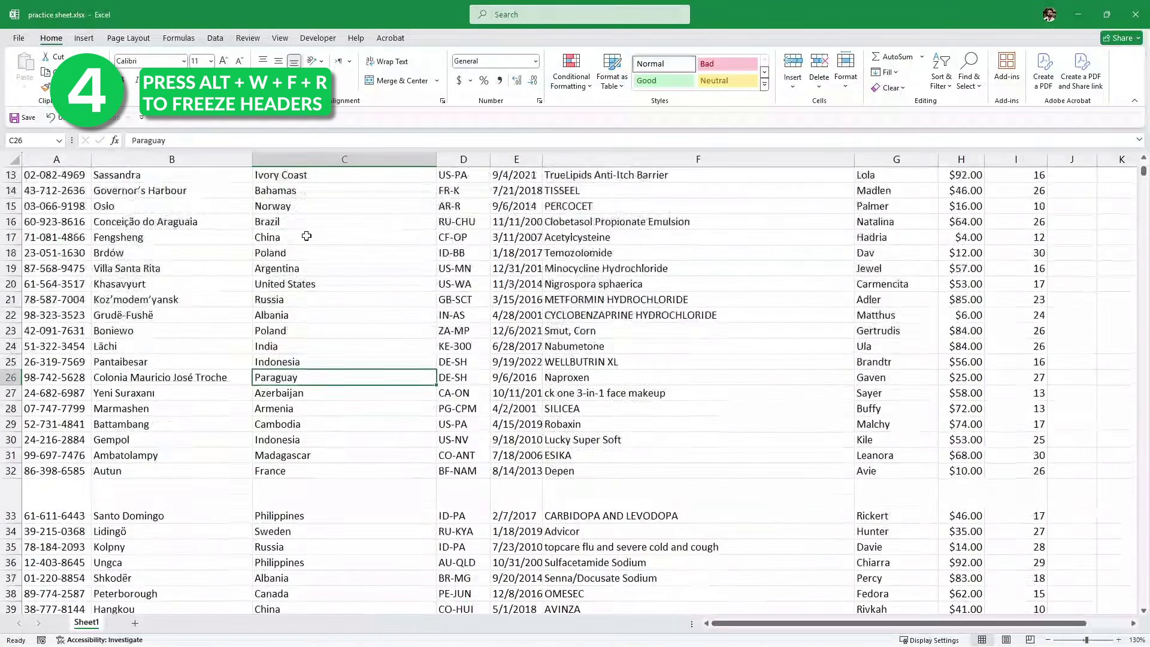
click(43, 179)
click(137, 178)
click(345, 175)
click(355, 255)
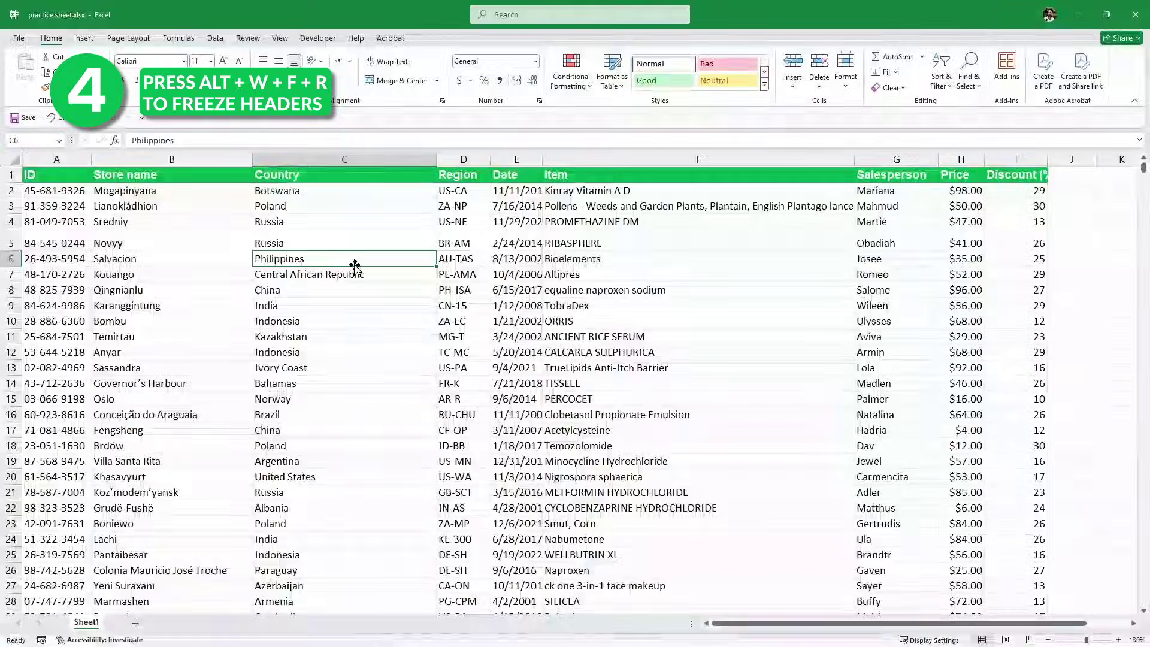
Freeze the top header row with Alt, W, F, R and scroll to confirm it stays
key(alt)
key(w)
key(f)
key(r)
scroll(352, 269, down, 14)
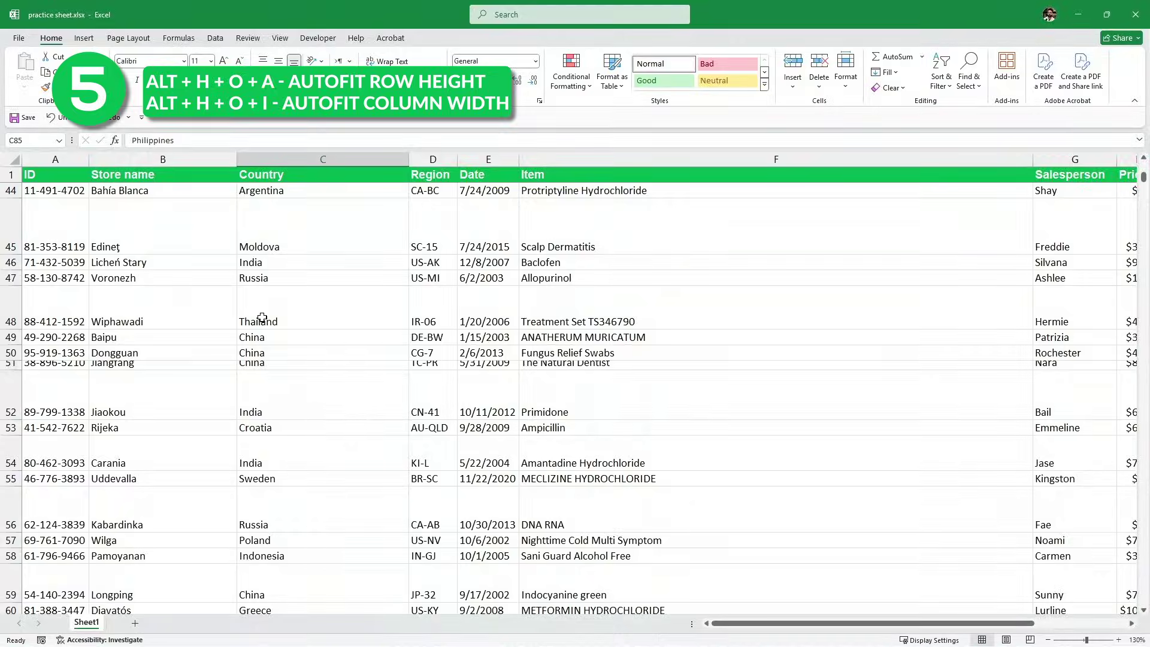
Select the whole sheet and autofit all row heights with Alt+H+O+A
key(ctrl+a)
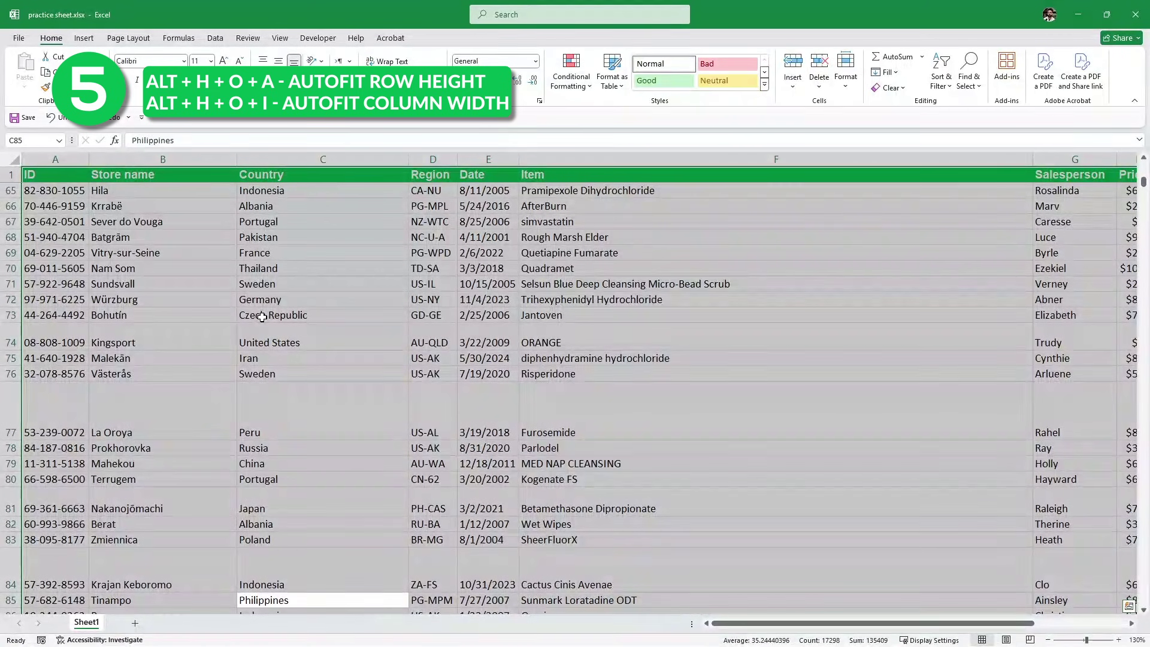
key(alt)
key(h)
key(o)
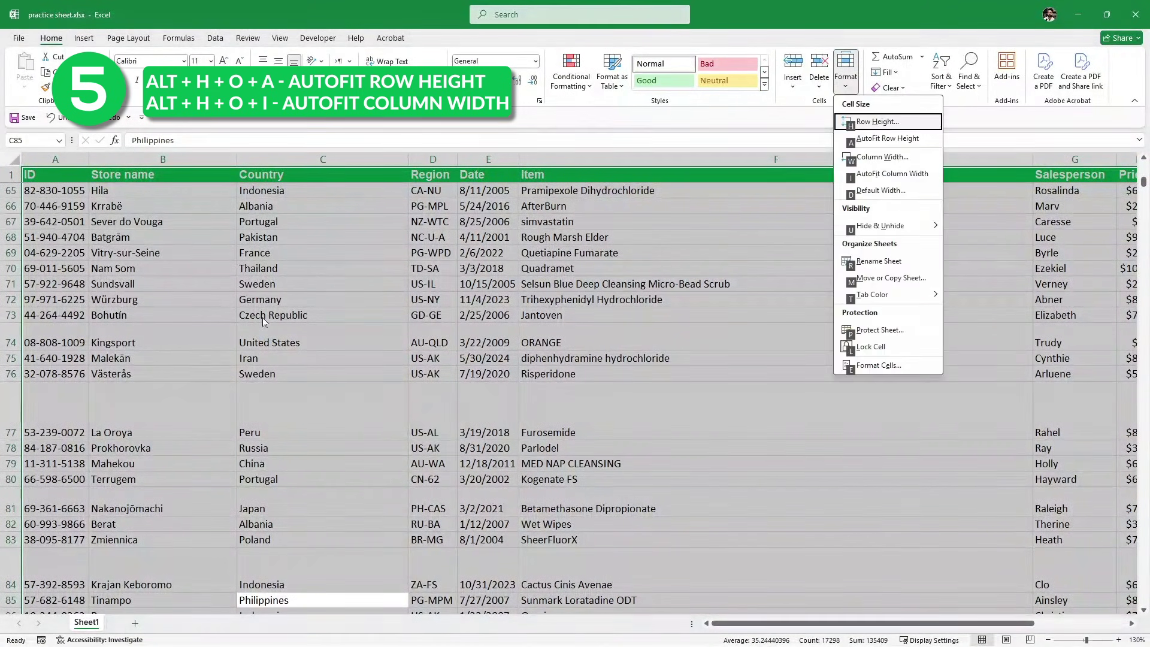
key(a)
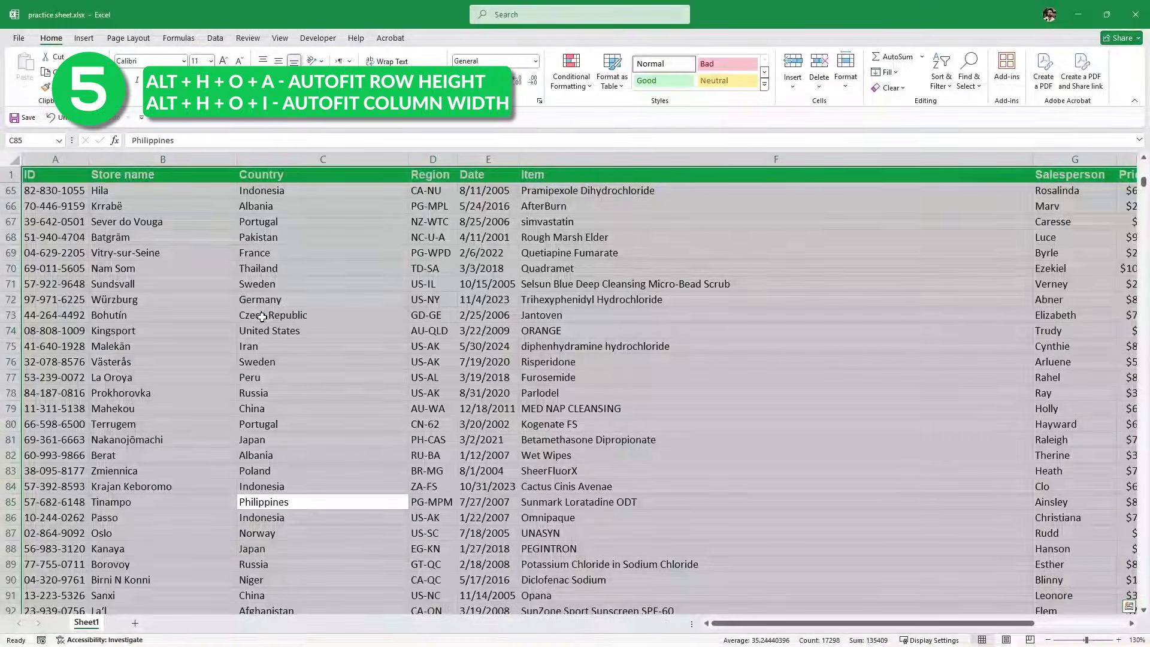
Autofit all column widths with Alt+H+O+I, then deselect at cell C73
key(alt)
key(h)
key(o)
key(i)
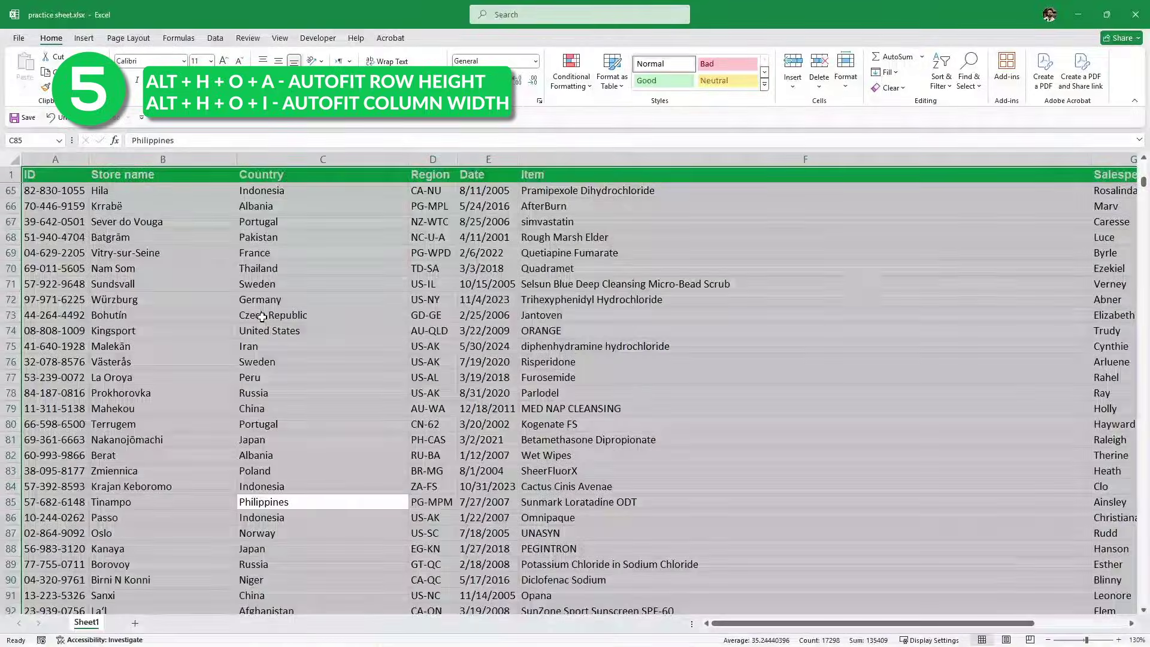
click(262, 317)
scroll(408, 364, down, 9)
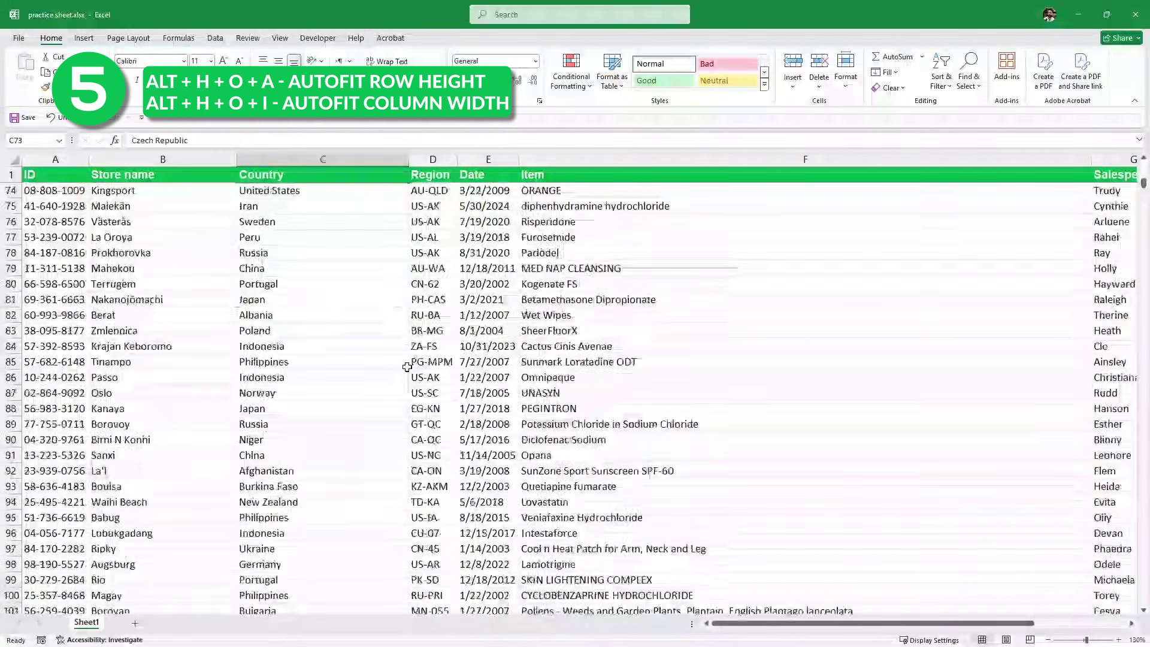
scroll(407, 367, down, 5)
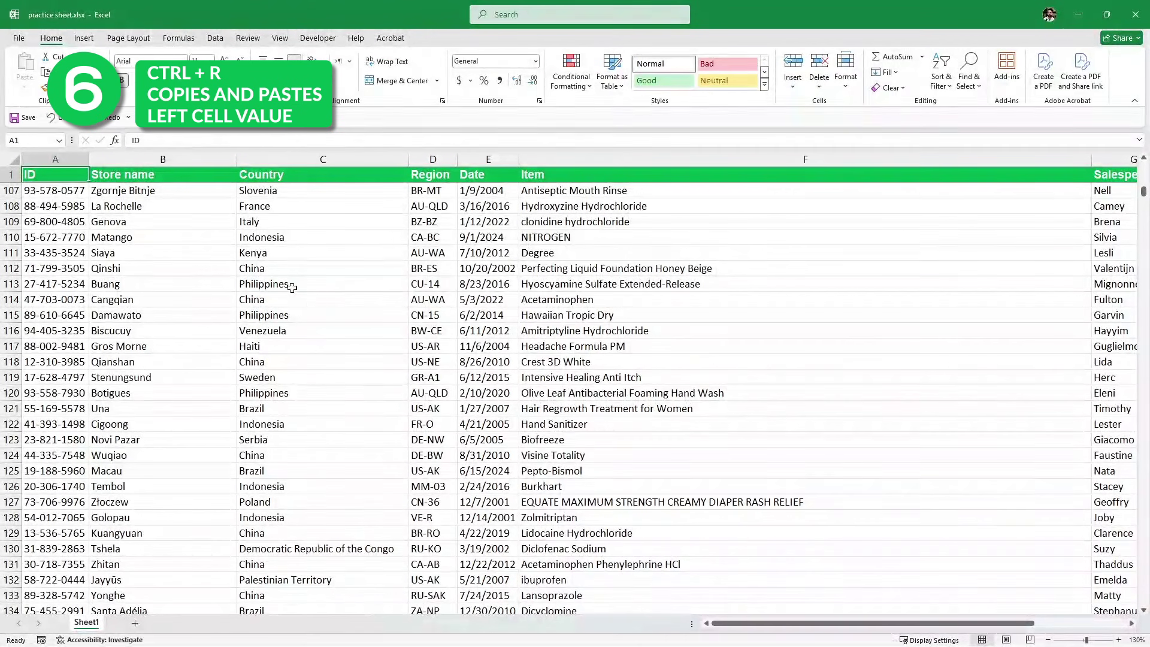
Fill D115 with Philippines from C115 using Ctrl+R
click(339, 315)
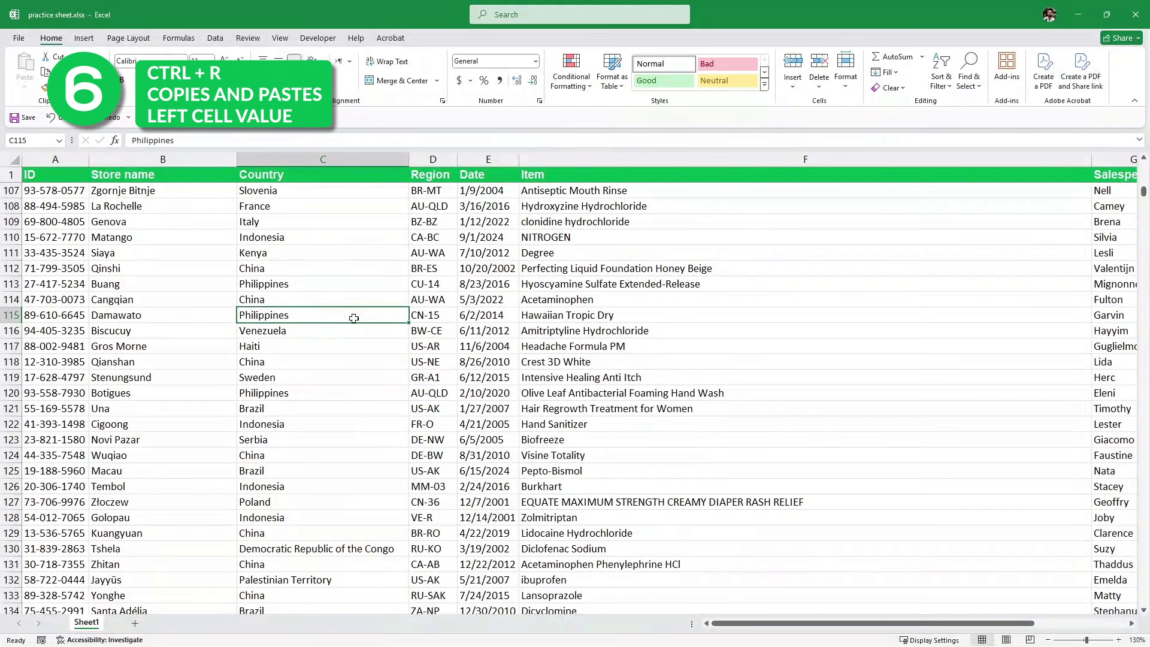
click(438, 312)
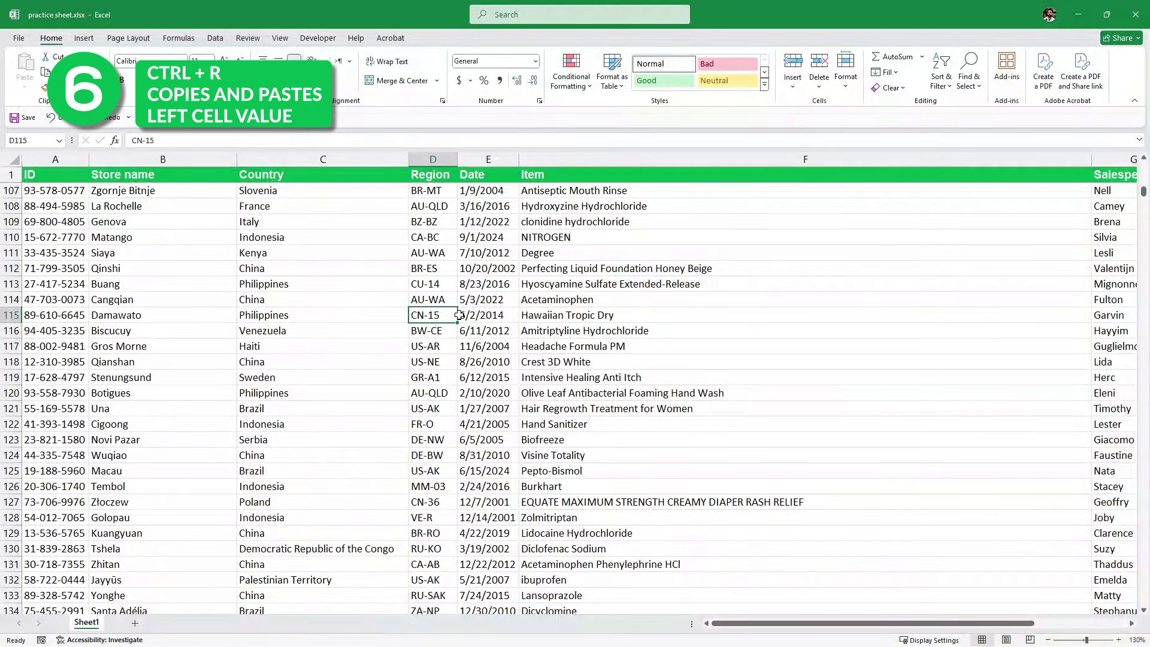
key(ctrl+r)
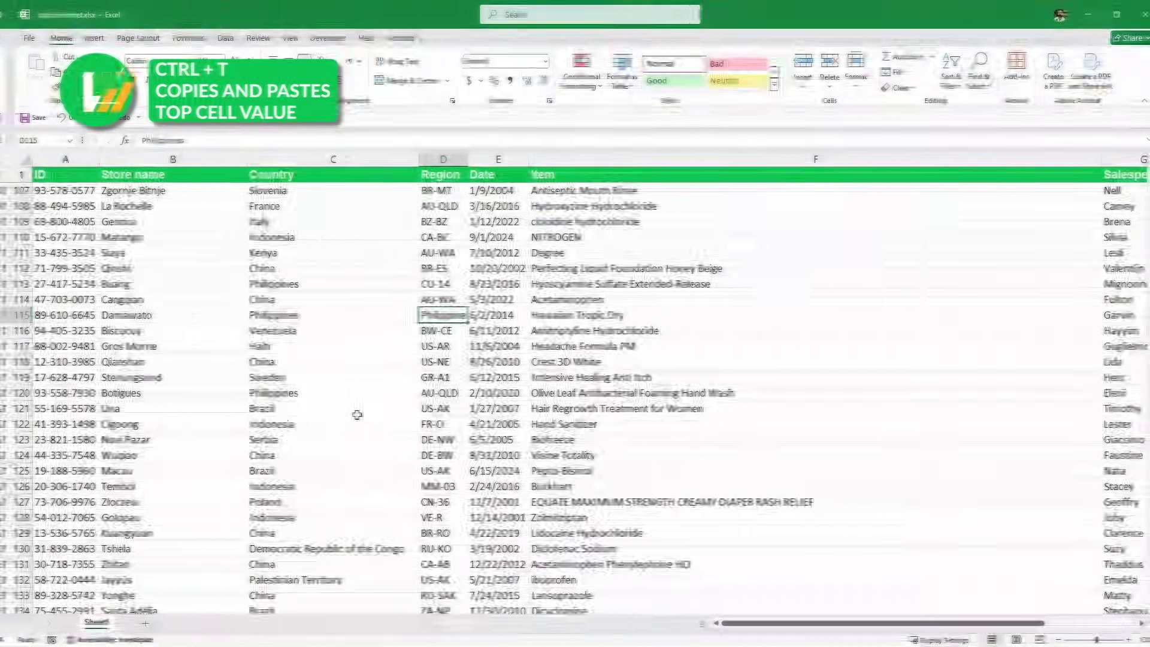
Fill C126 with Brazil from the cell above using Ctrl+D
click(304, 488)
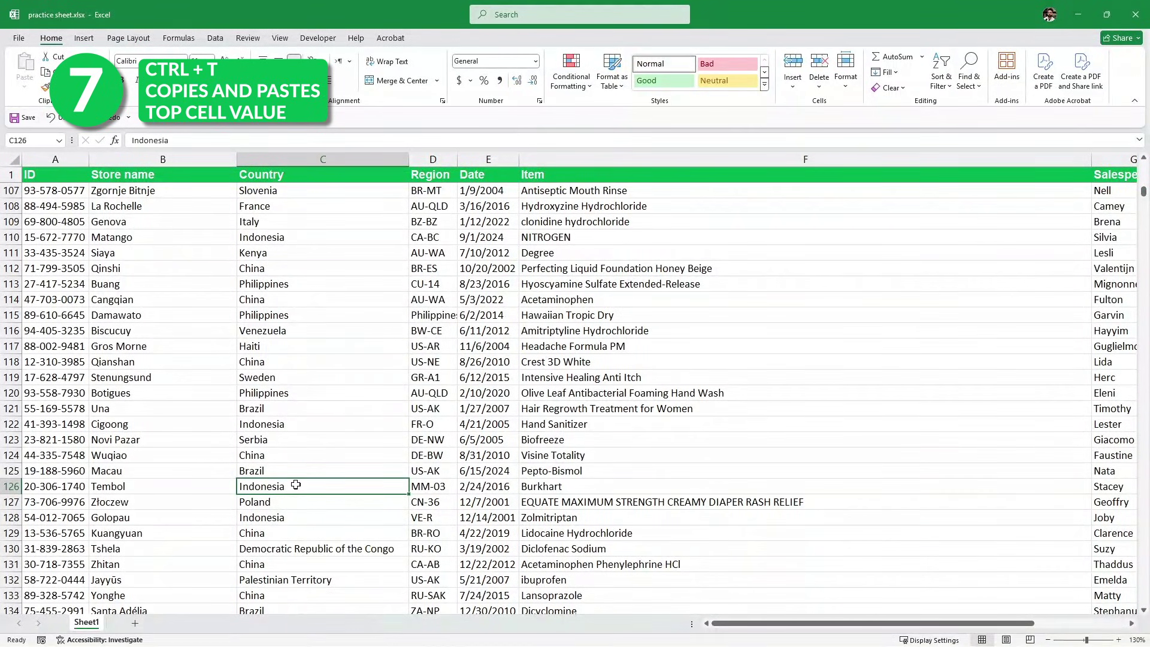
key(ctrl+d)
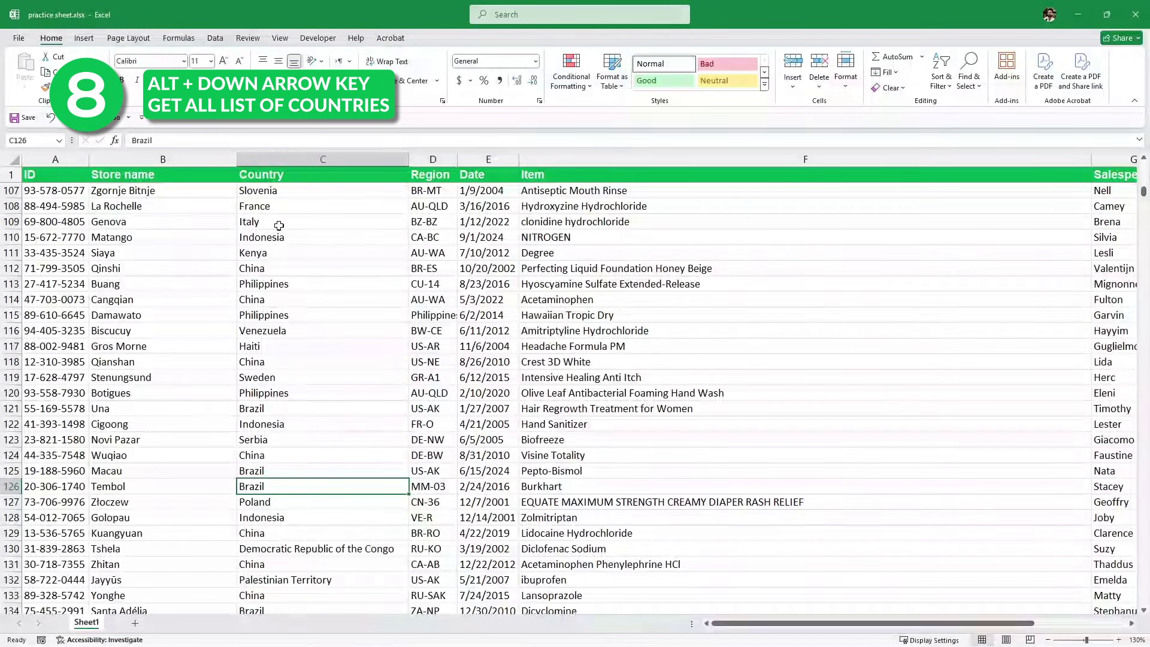
Pick Belarus for cell C108 from its country dropdown list
click(288, 209)
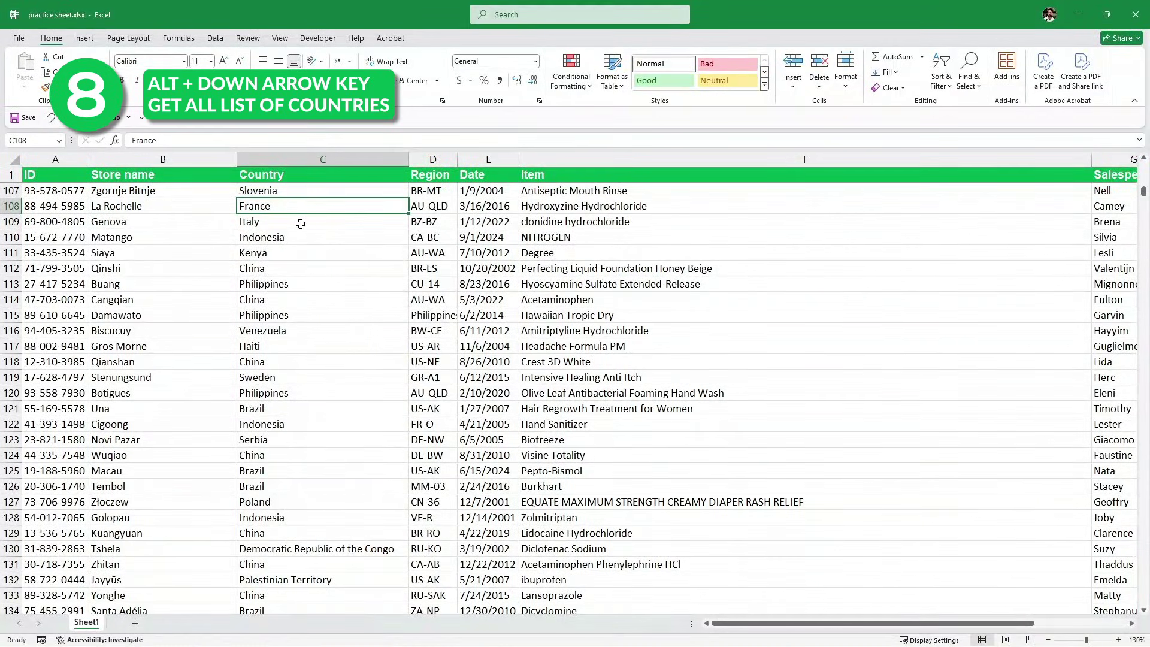
key(alt+Down)
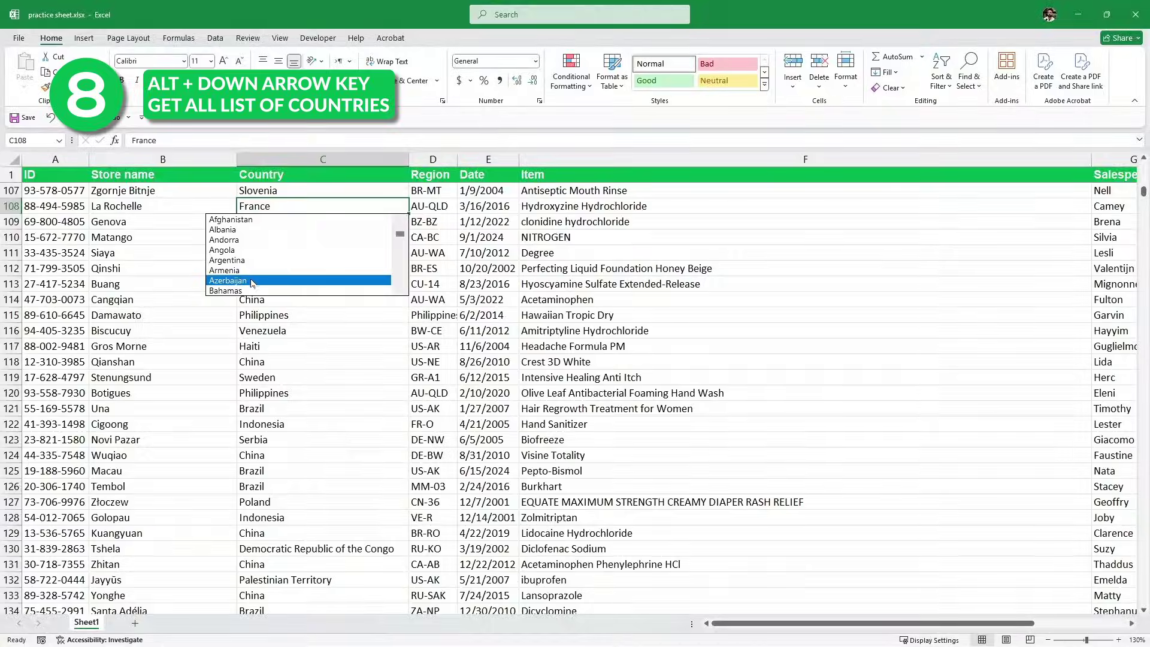
key(Down)
key(Down)
key(Down)
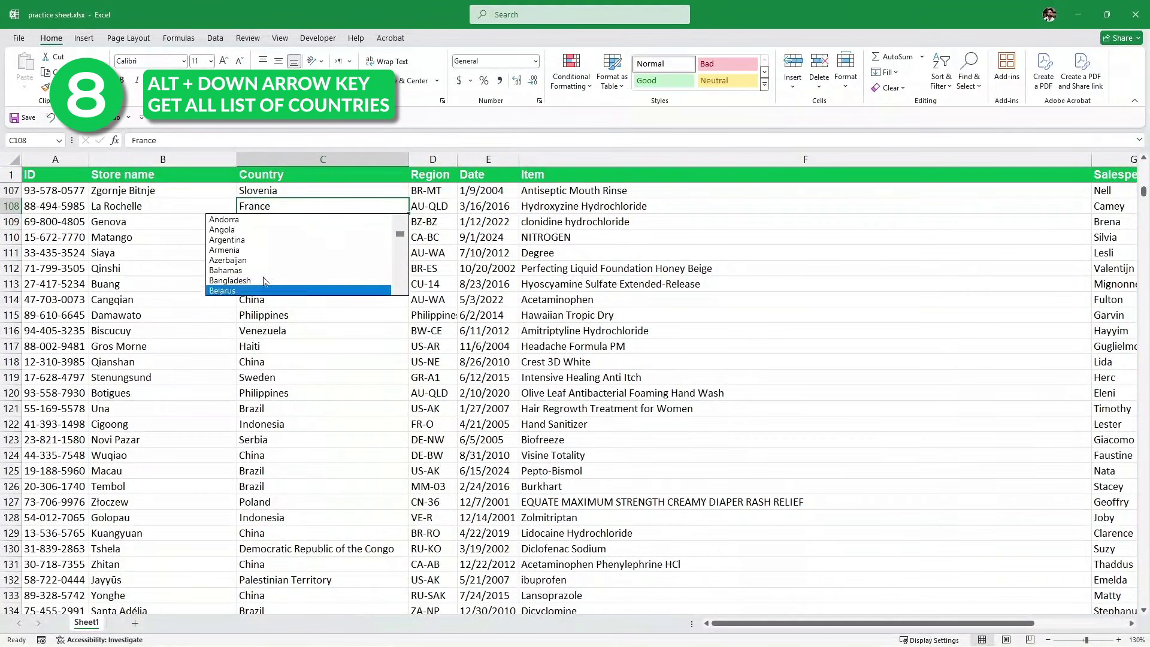
click(266, 294)
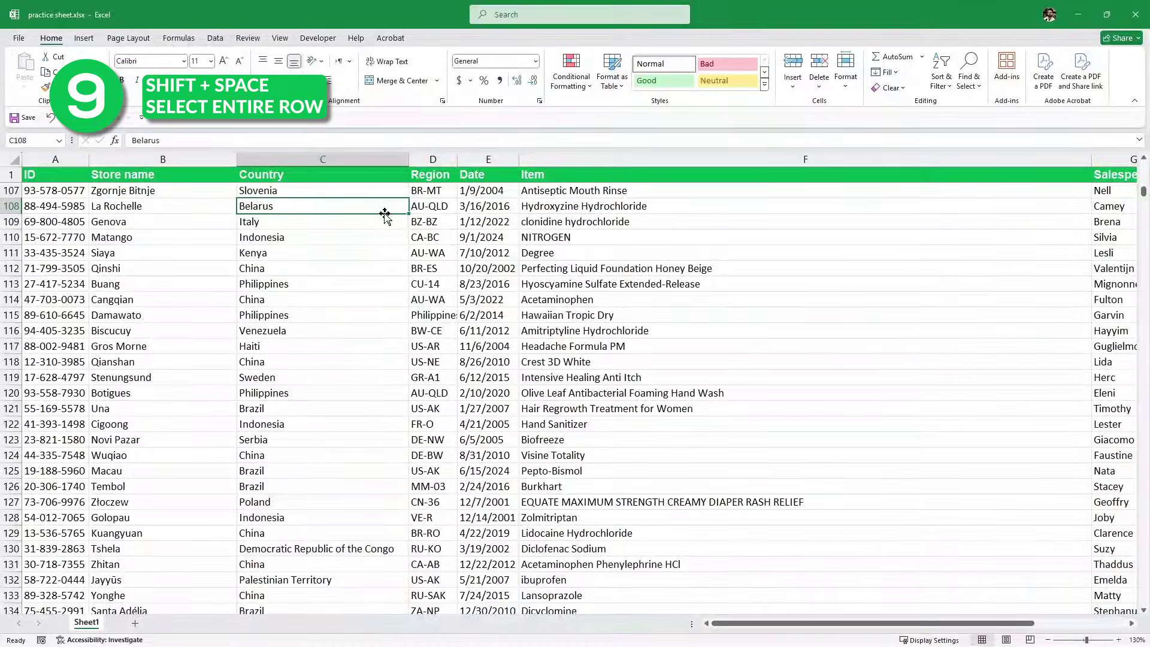
Select all of row 108 with Shift+Space, then column C with Ctrl+Space
drag(54, 206, 483, 210)
key(shift+space)
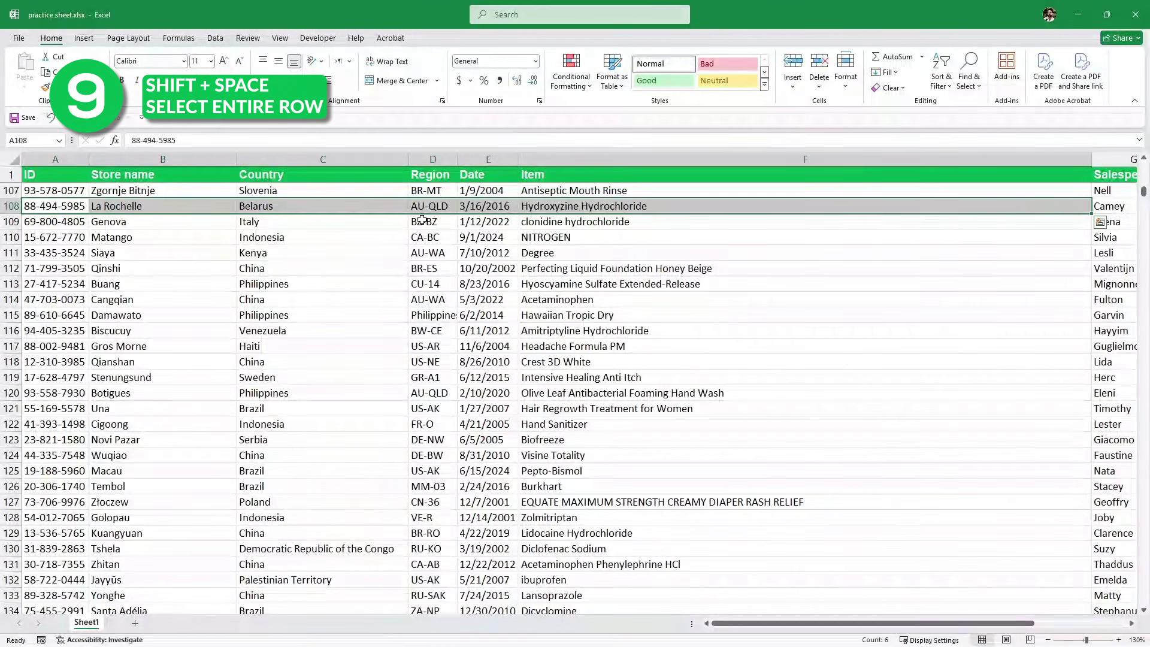
click(278, 206)
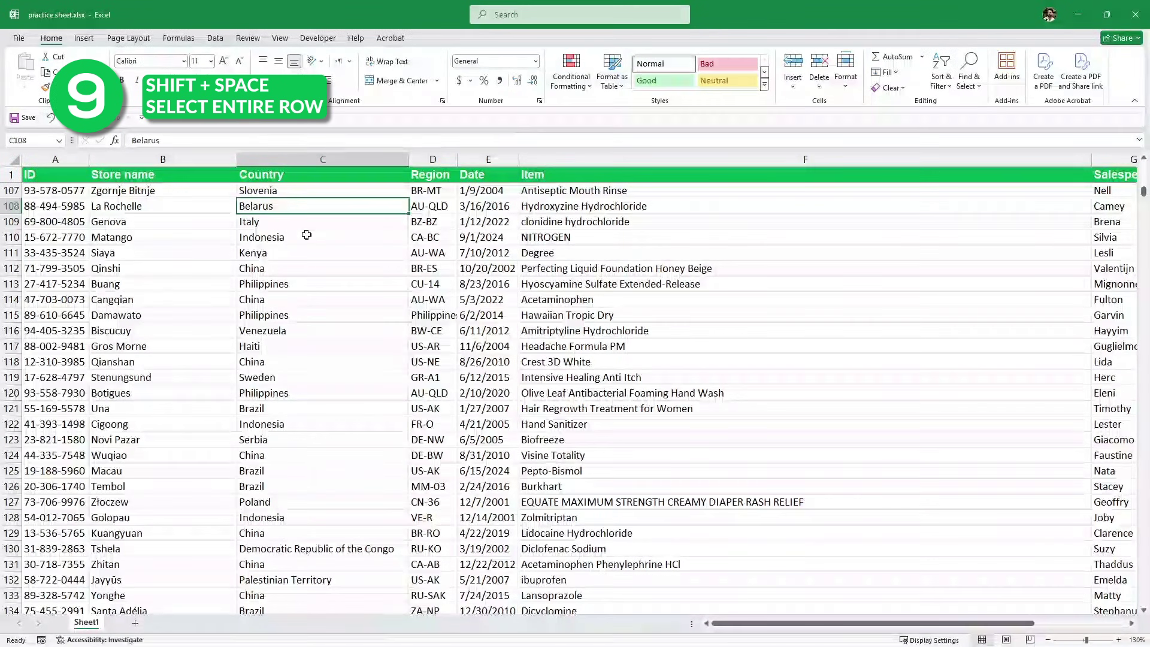
key(shift+space)
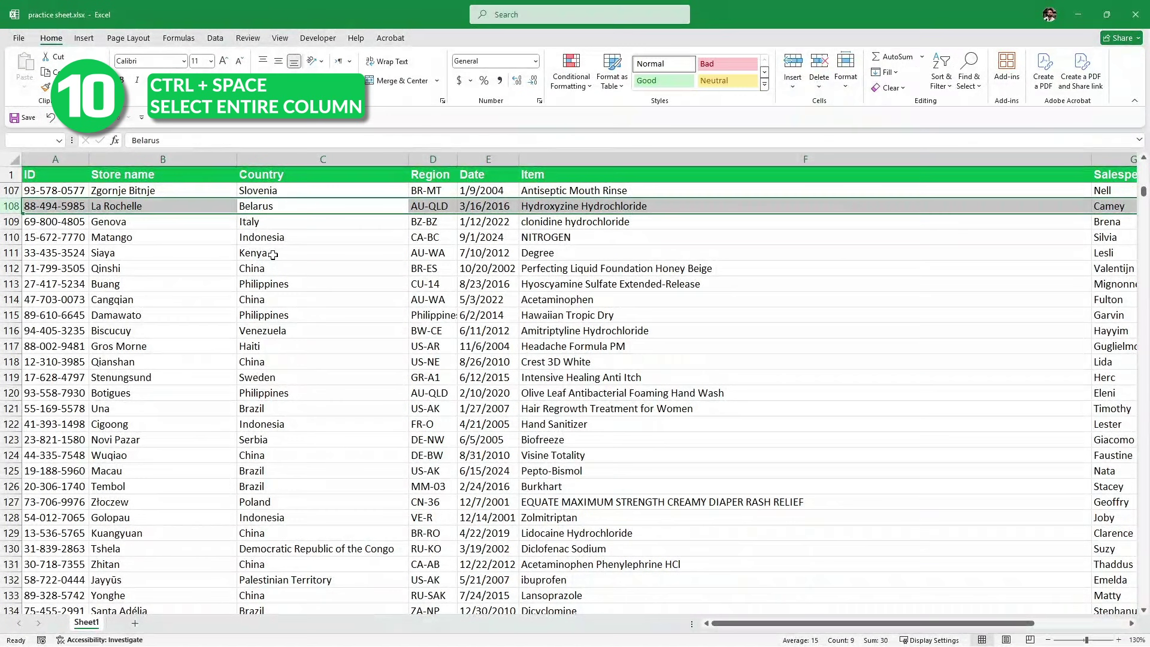
click(285, 205)
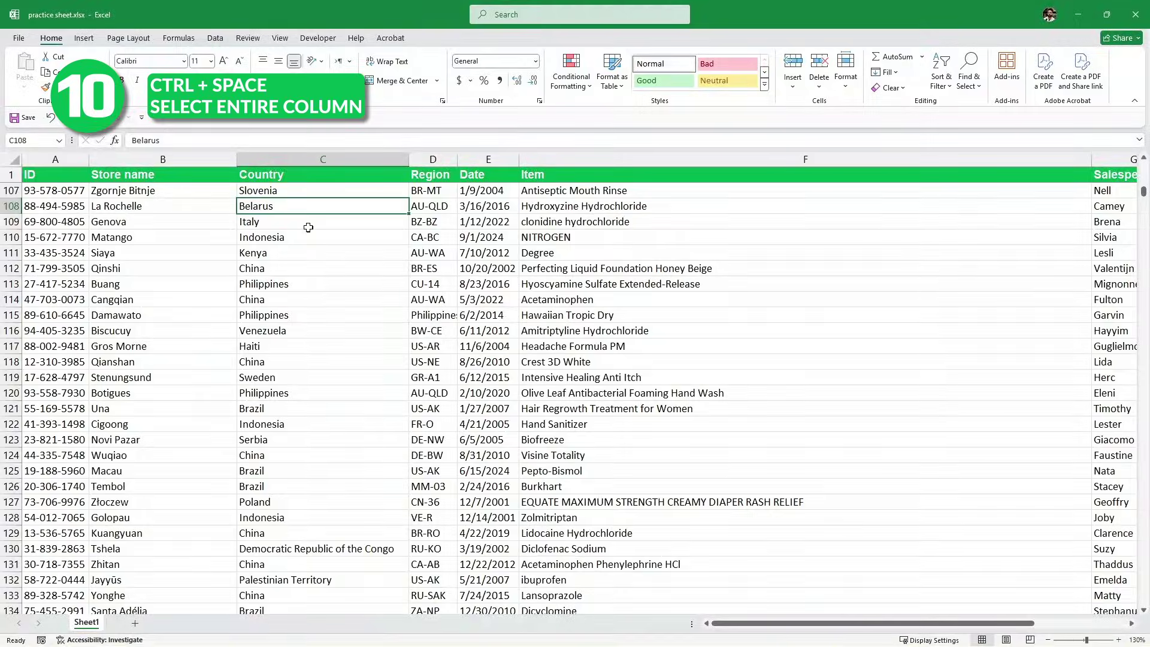
key(ctrl+space)
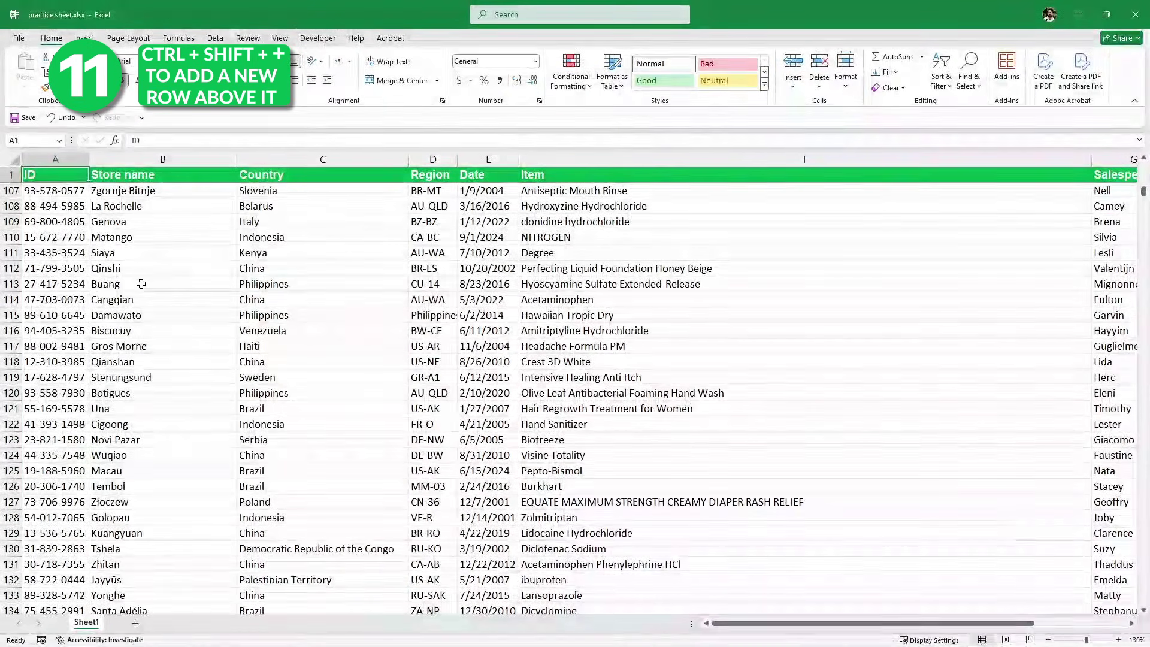
Insert a blank row 109 above the Genova record with Ctrl+Shift+Plus
click(99, 223)
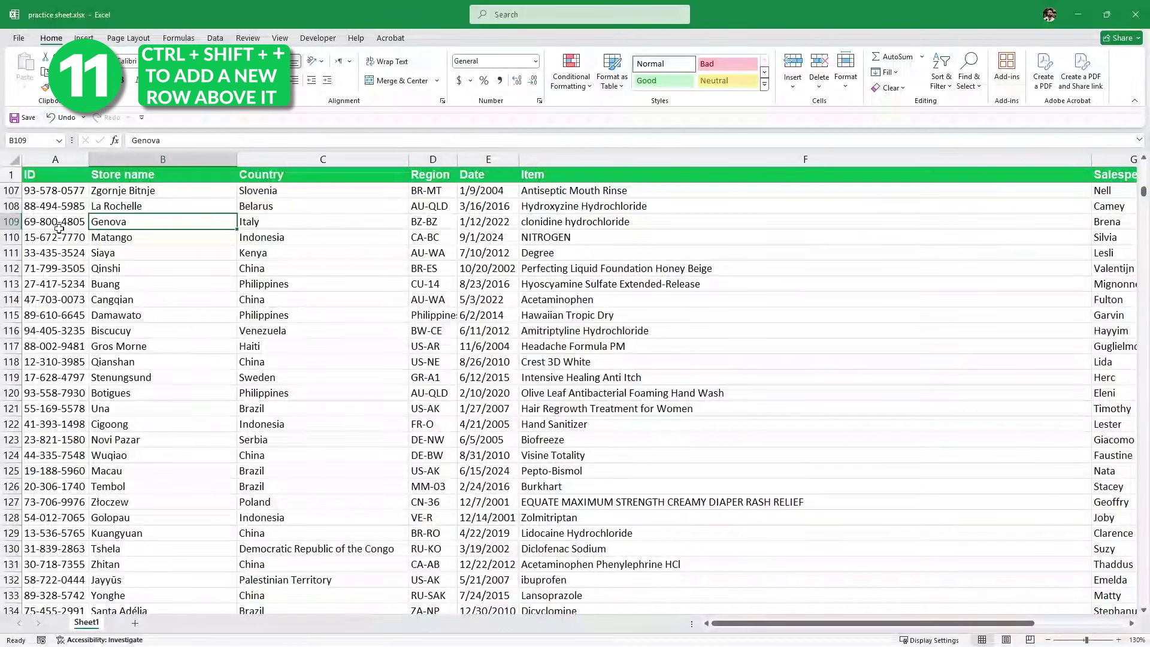
click(12, 221)
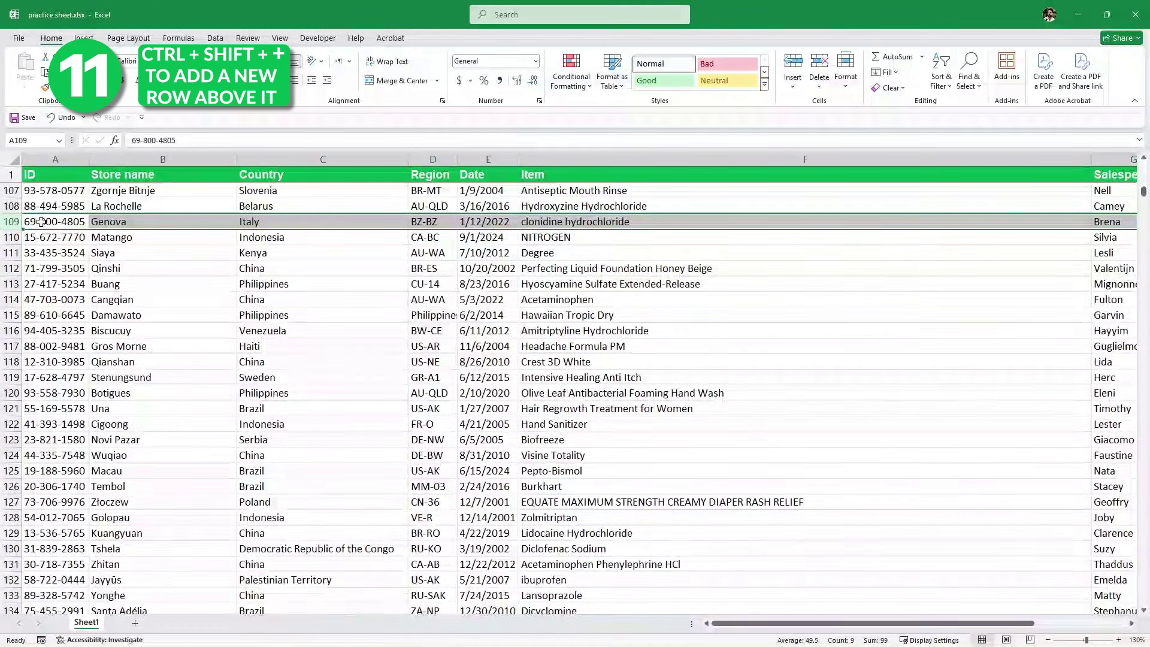
key(ctrl+shift+plus)
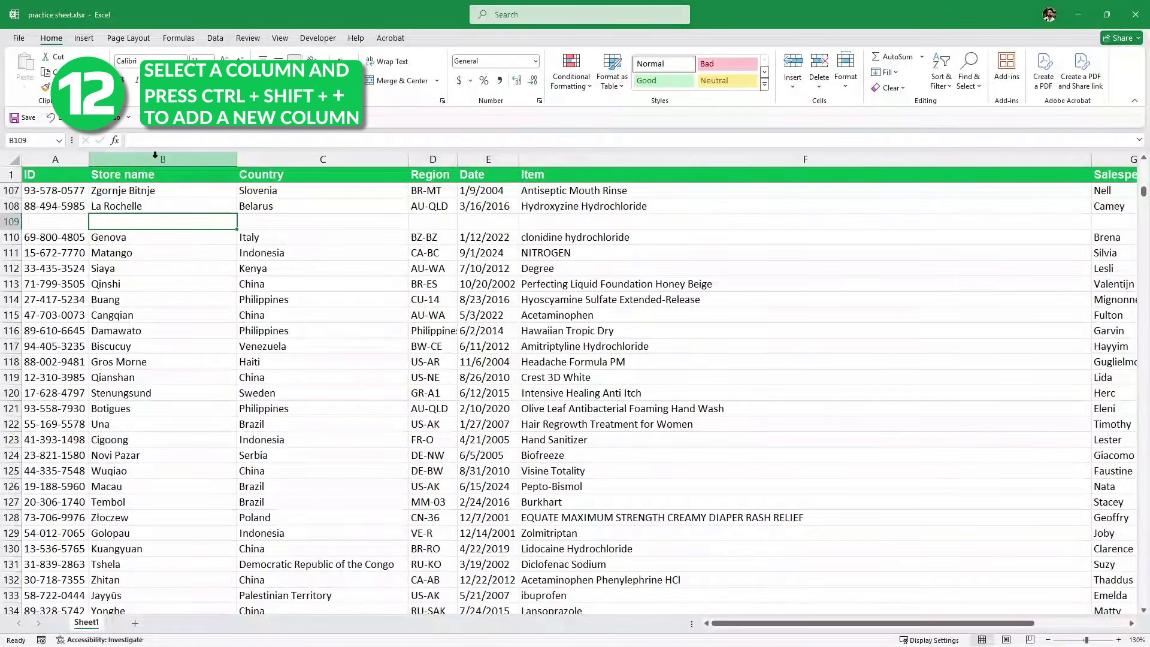
Insert an empty column before Store name, then undo it with Ctrl+Z
click(123, 172)
key(ctrl+space)
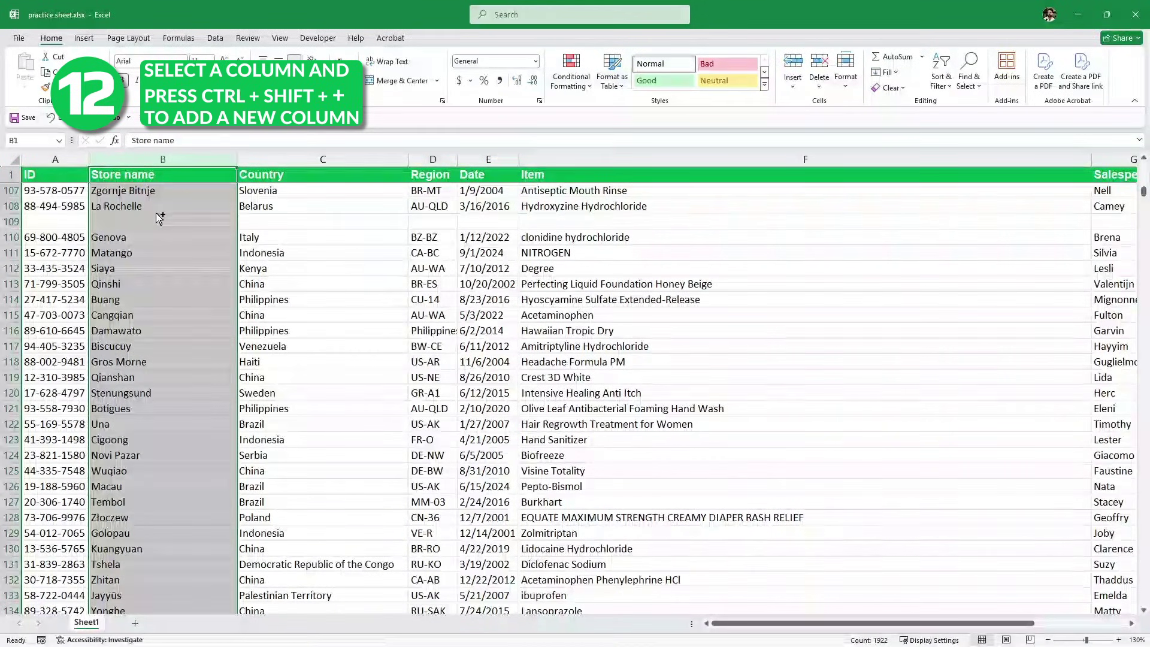
key(ctrl+shift+plus)
click(188, 233)
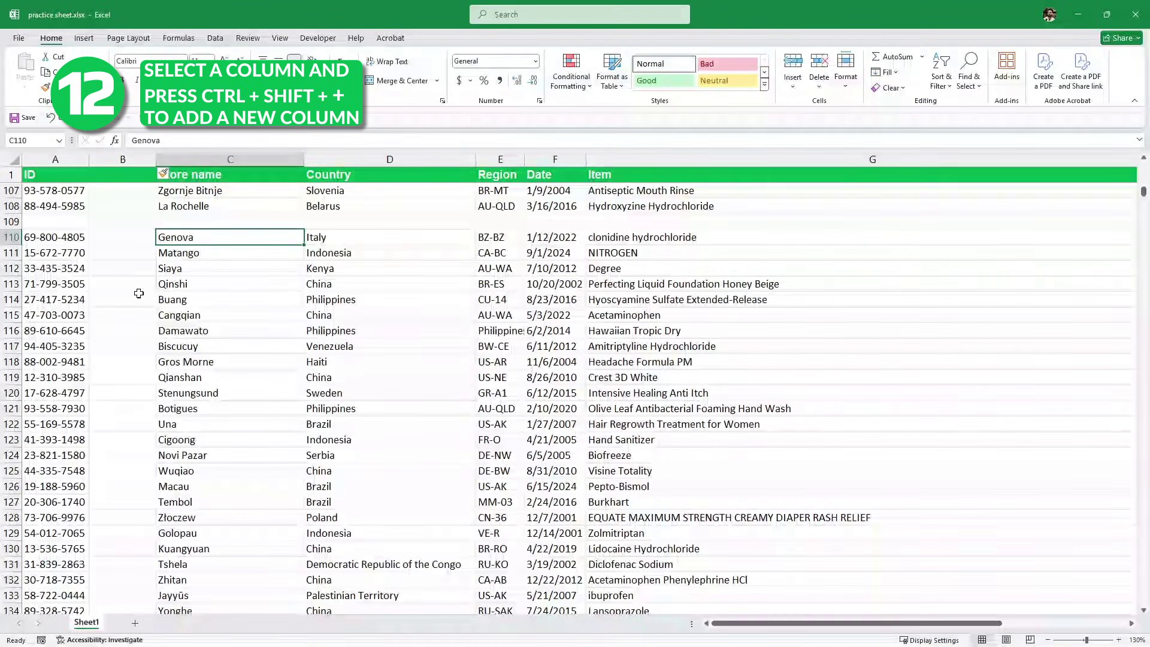
key(ctrl+z)
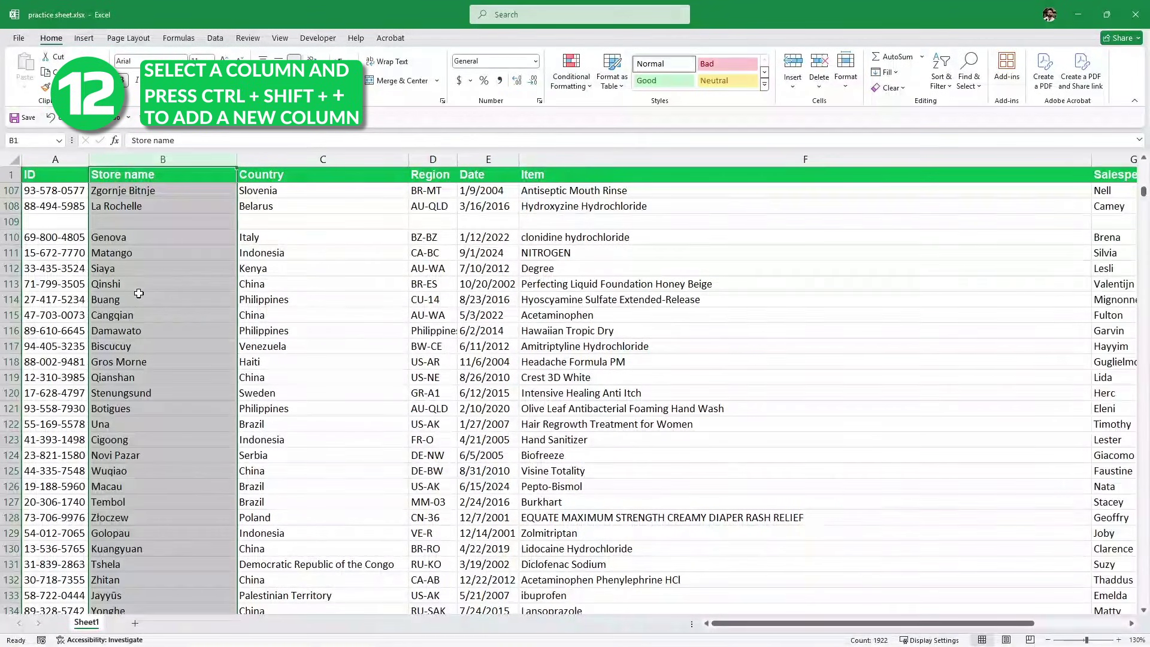
click(181, 232)
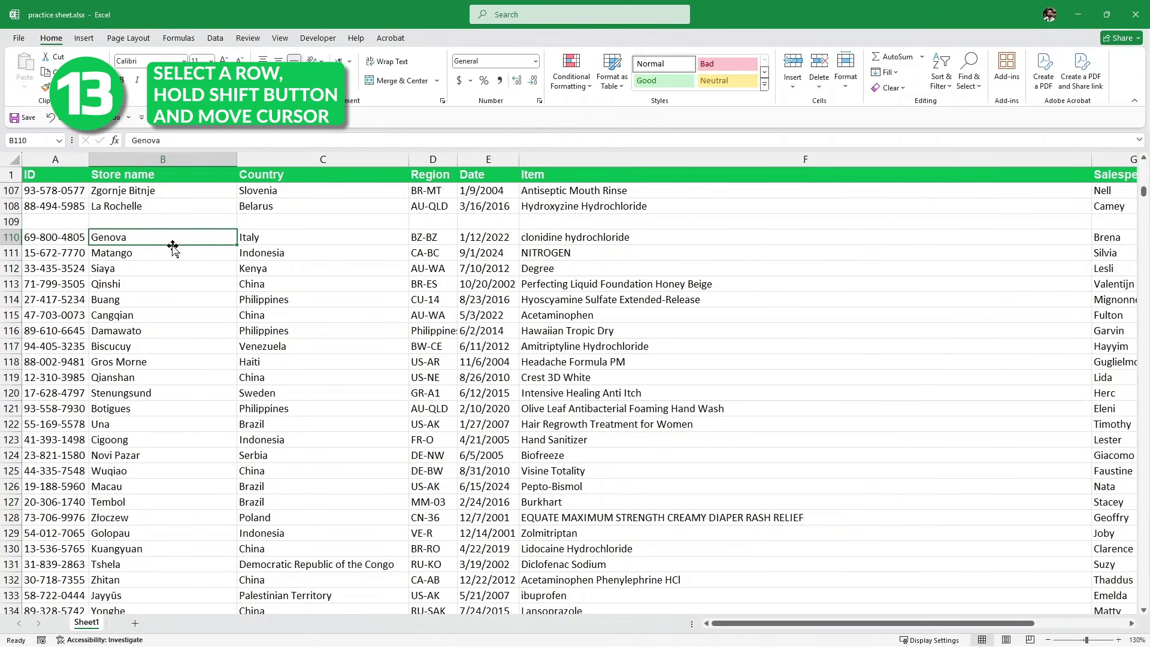
Select the Genova row 110 and drag it below the Botigues row to row 121
click(267, 241)
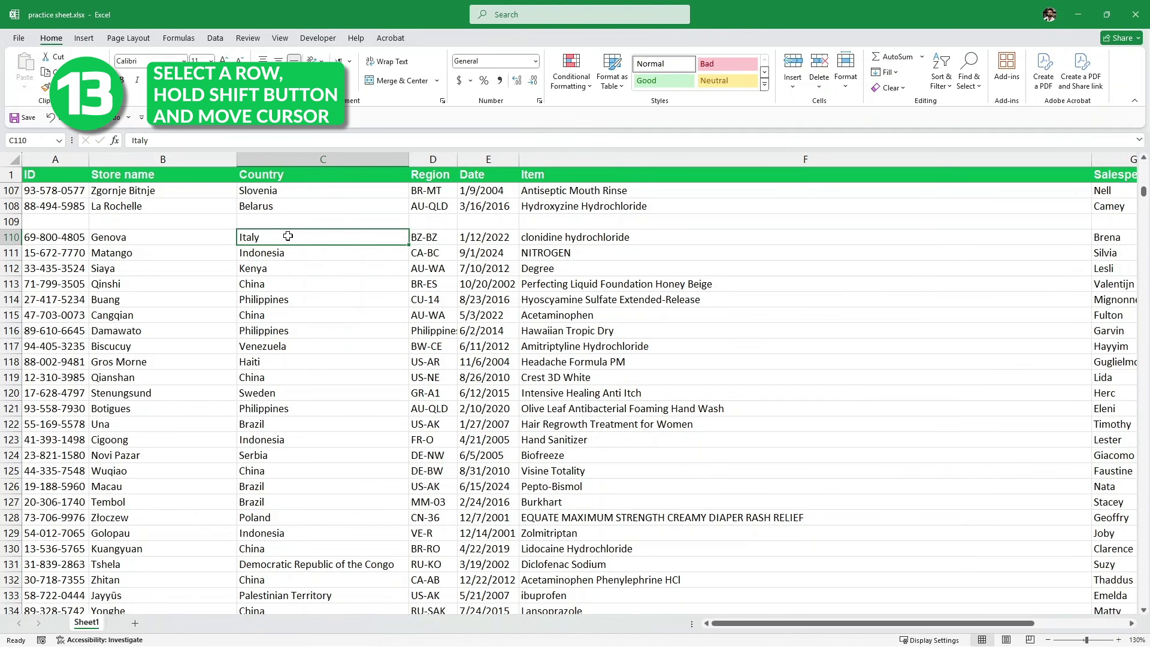
key(shift+space)
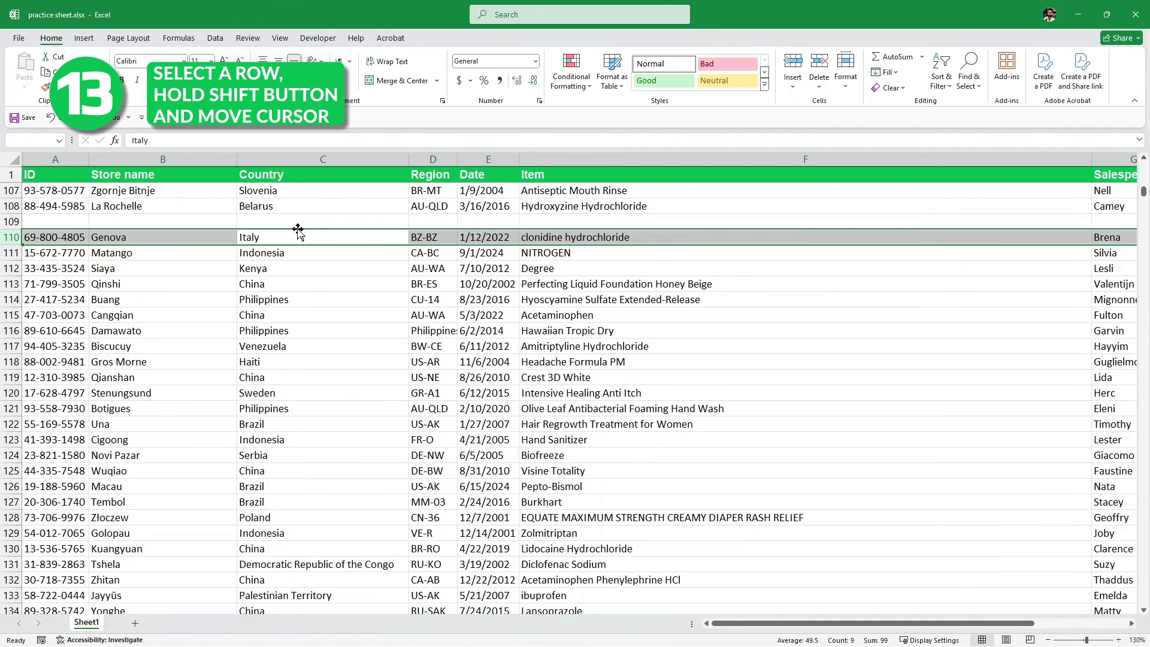
drag(297, 230, 287, 412)
click(299, 389)
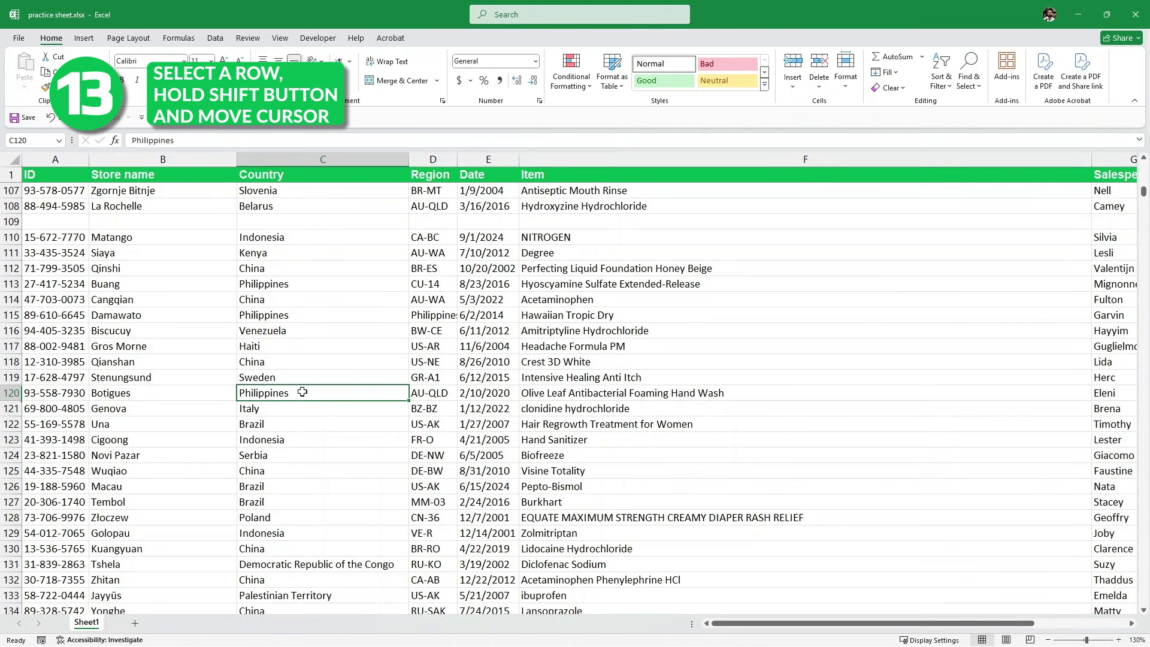
click(292, 413)
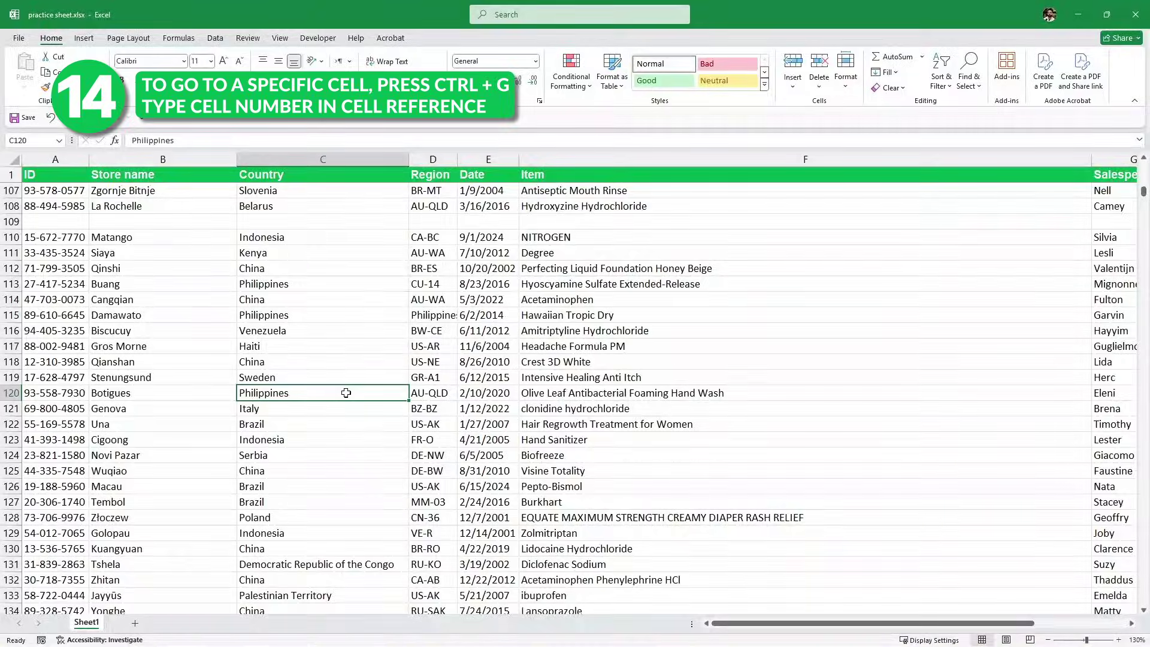
Use Go To with reference A530 to reach the Shpola (Ukraine) row
key(ctrl+g)
drag(390, 105, 381, 187)
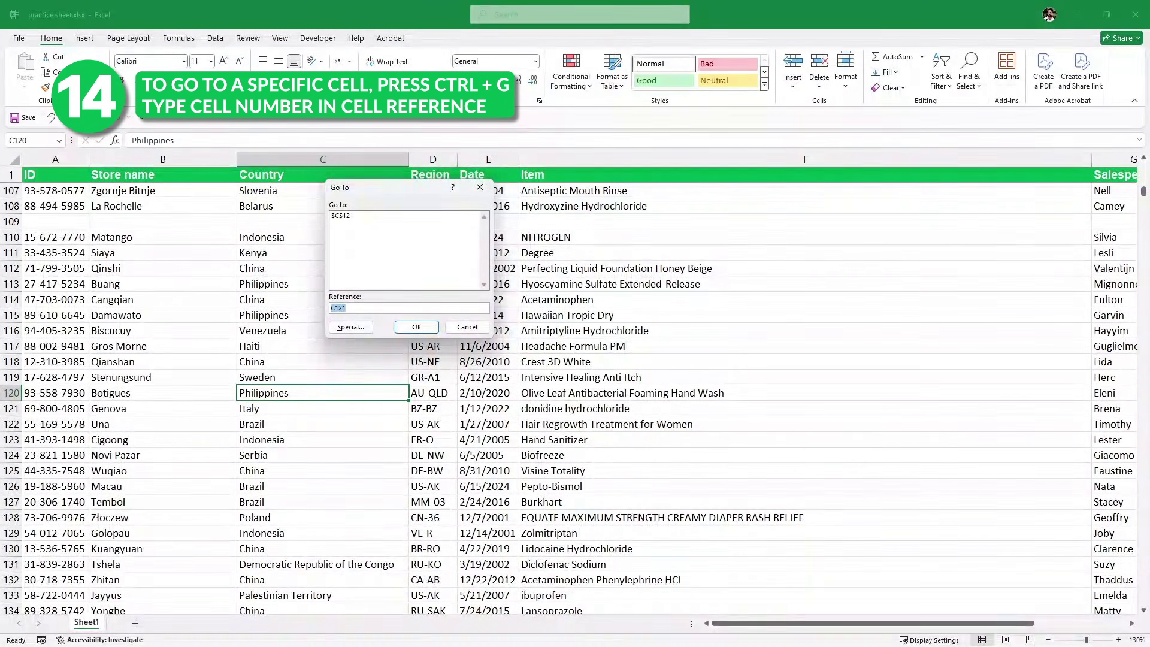
key(BackSpace)
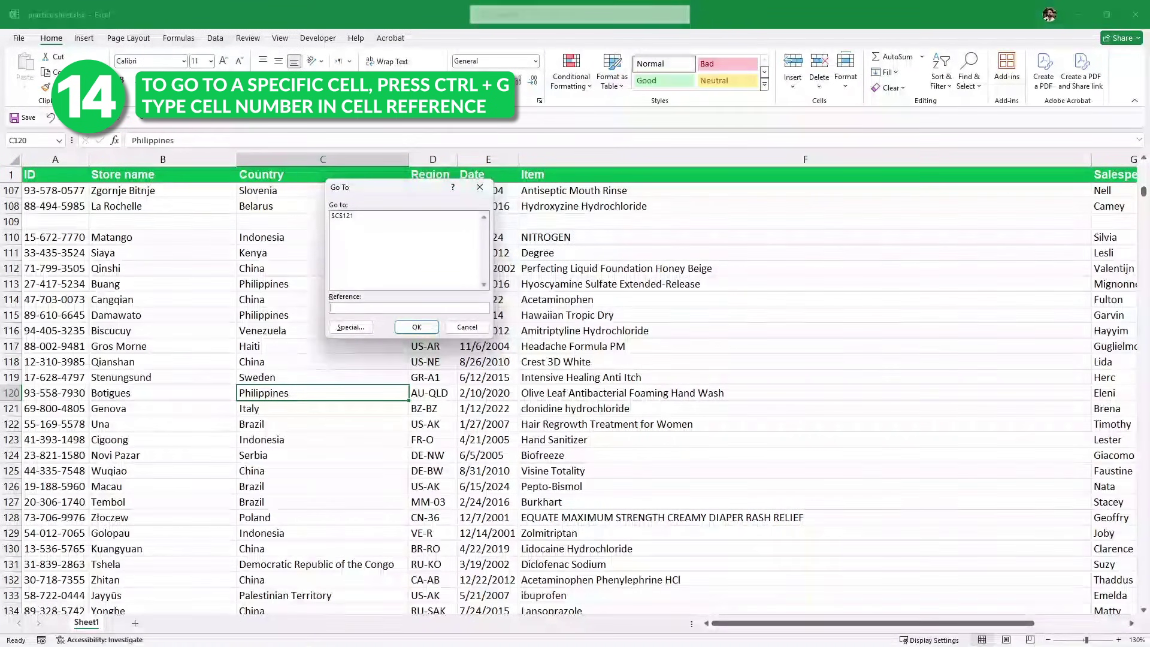
text(A530)
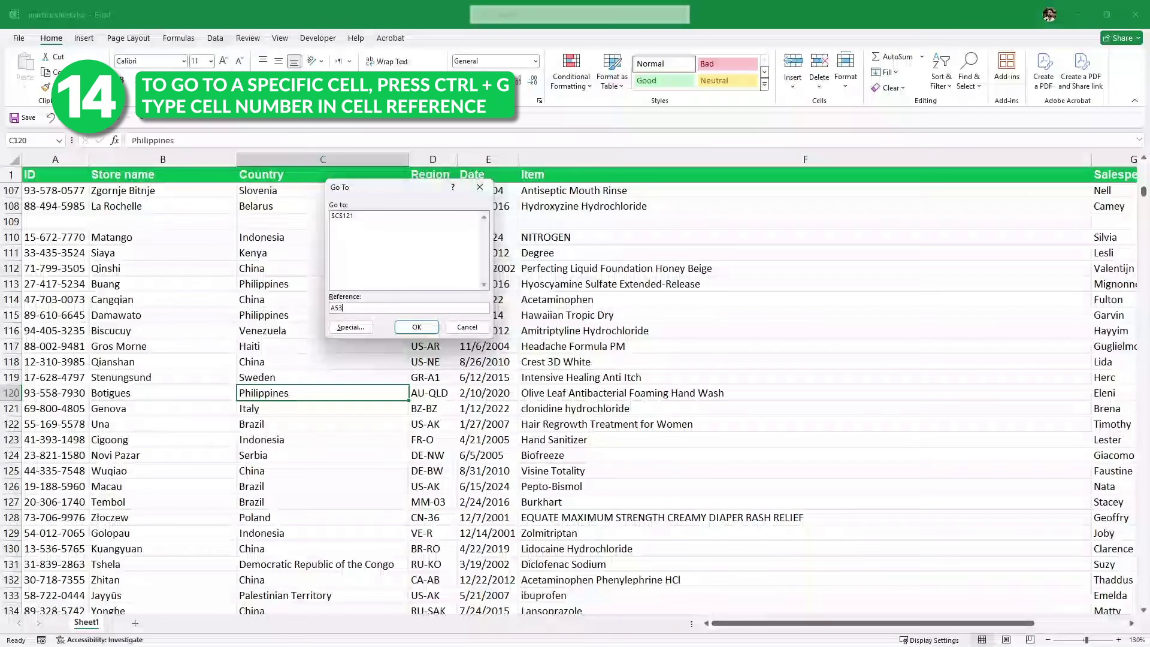
click(416, 329)
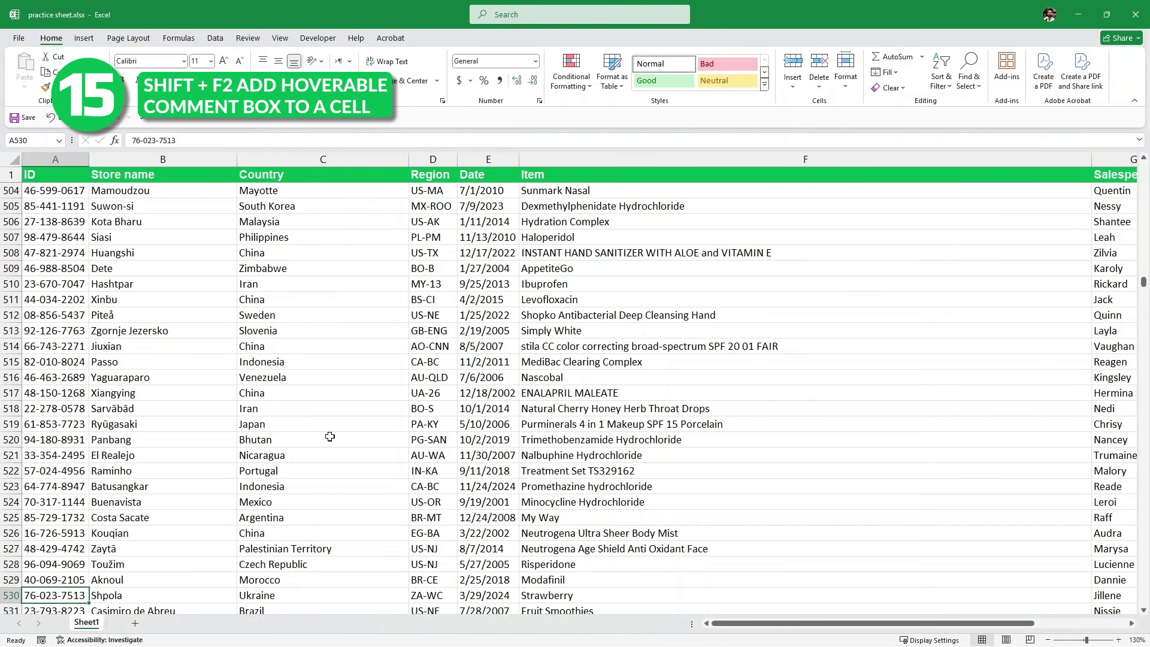
Add the comment 'This is a medicine' to the Levofloxacin cell F511
click(602, 304)
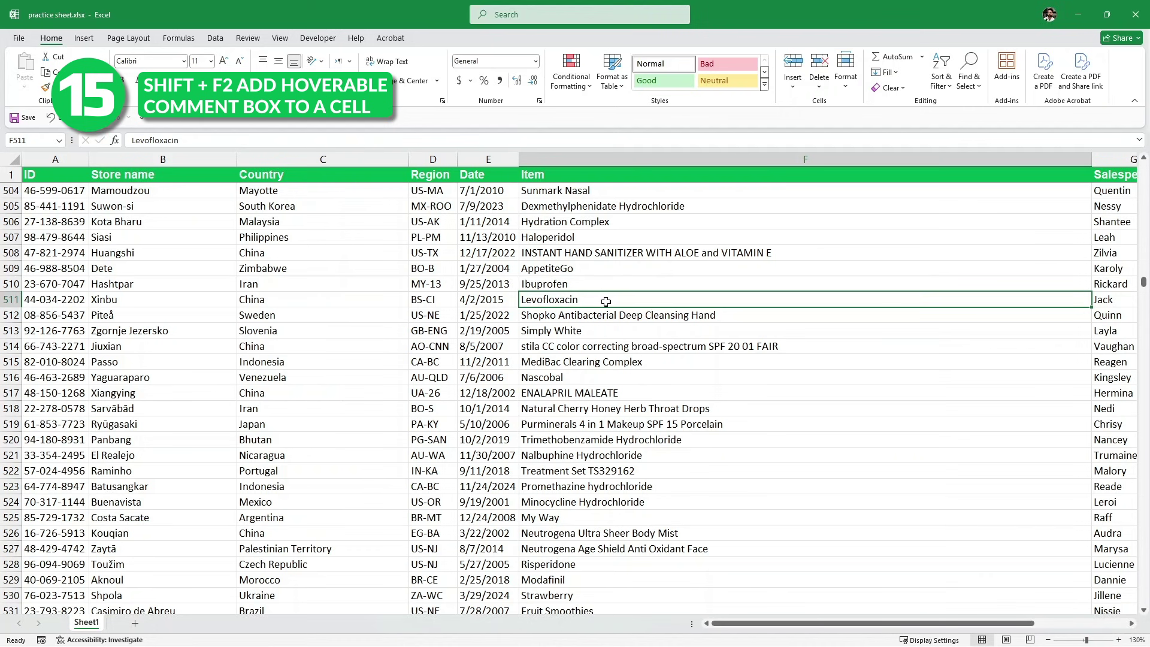
key(shift+F2)
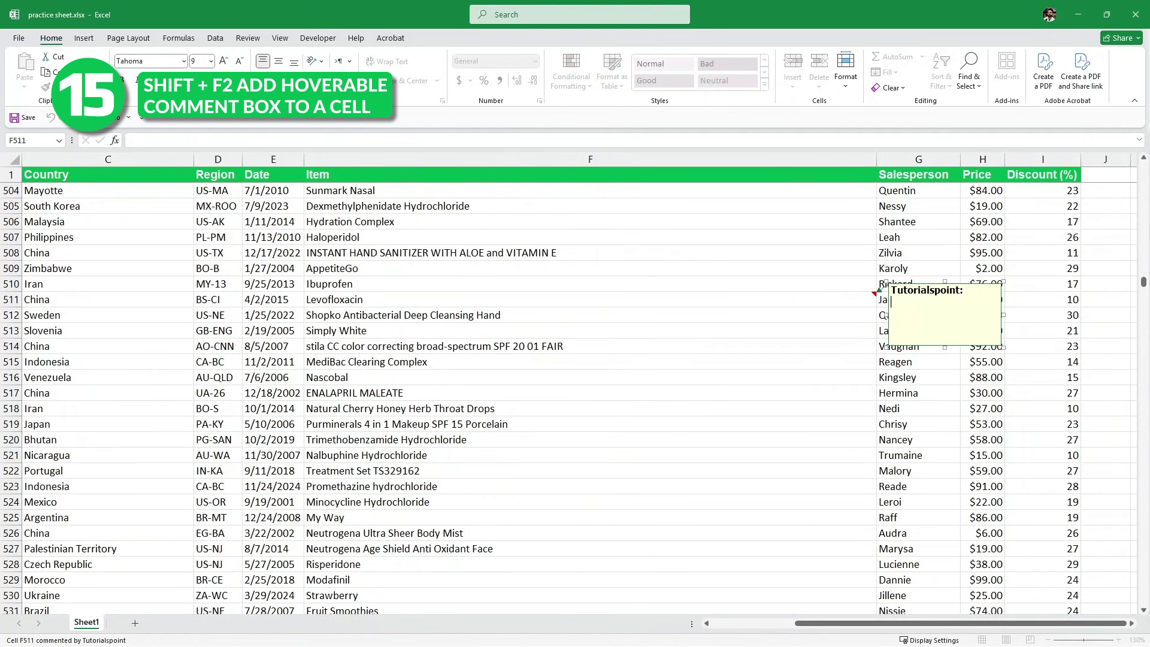
text(This is a medicine)
click(815, 367)
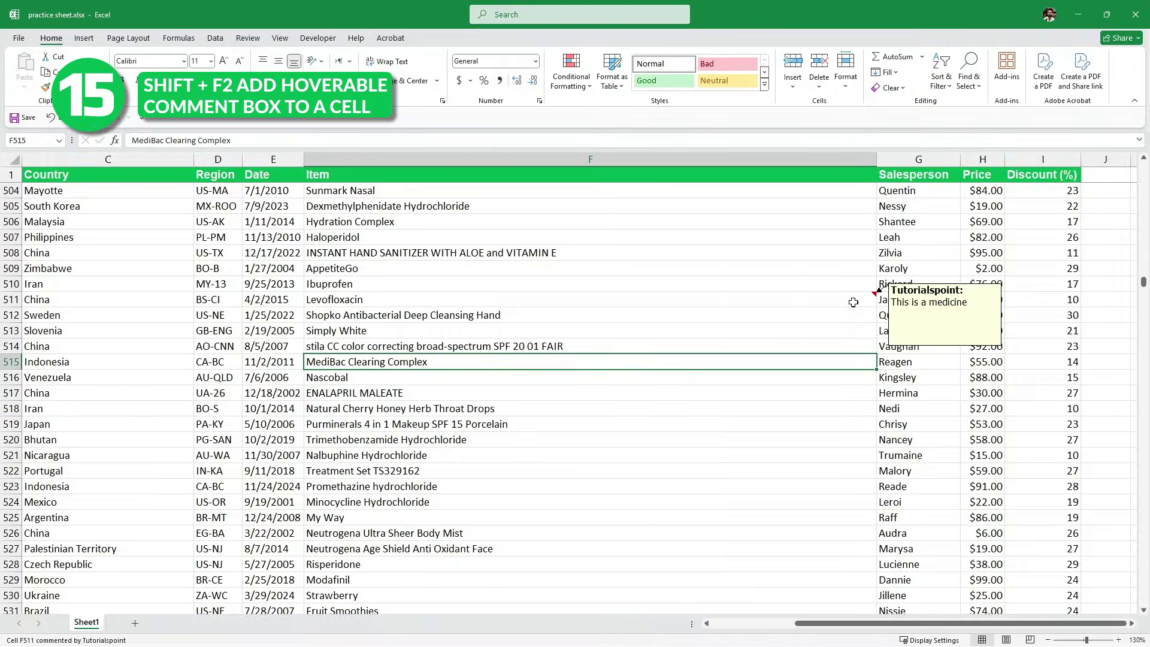
key(Down)
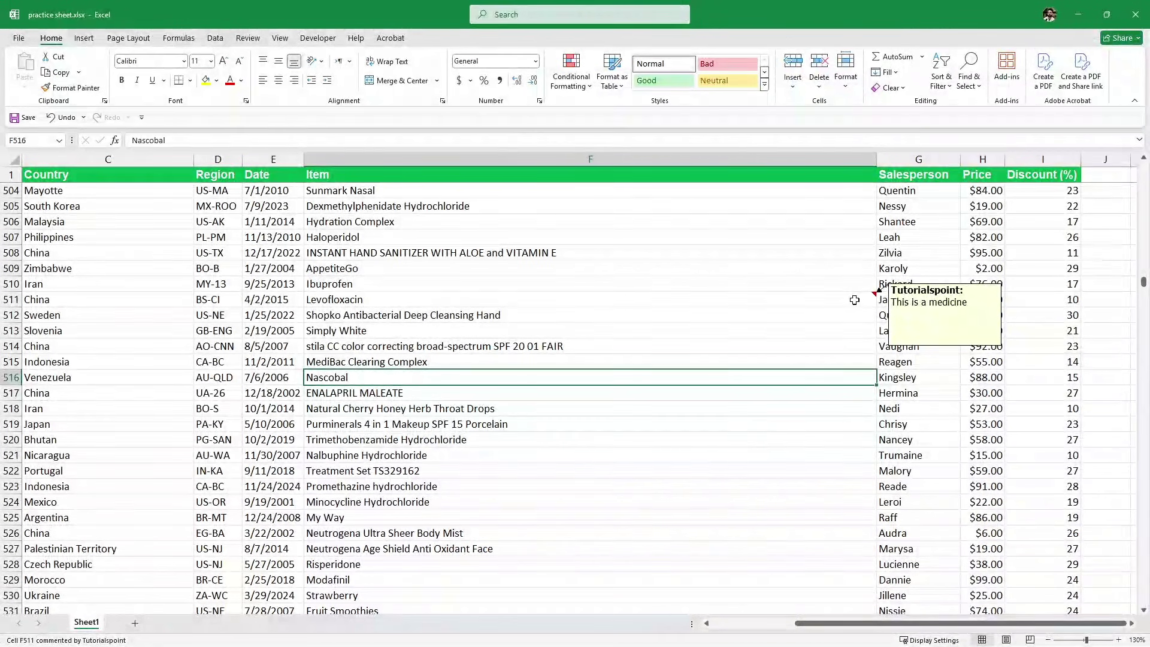